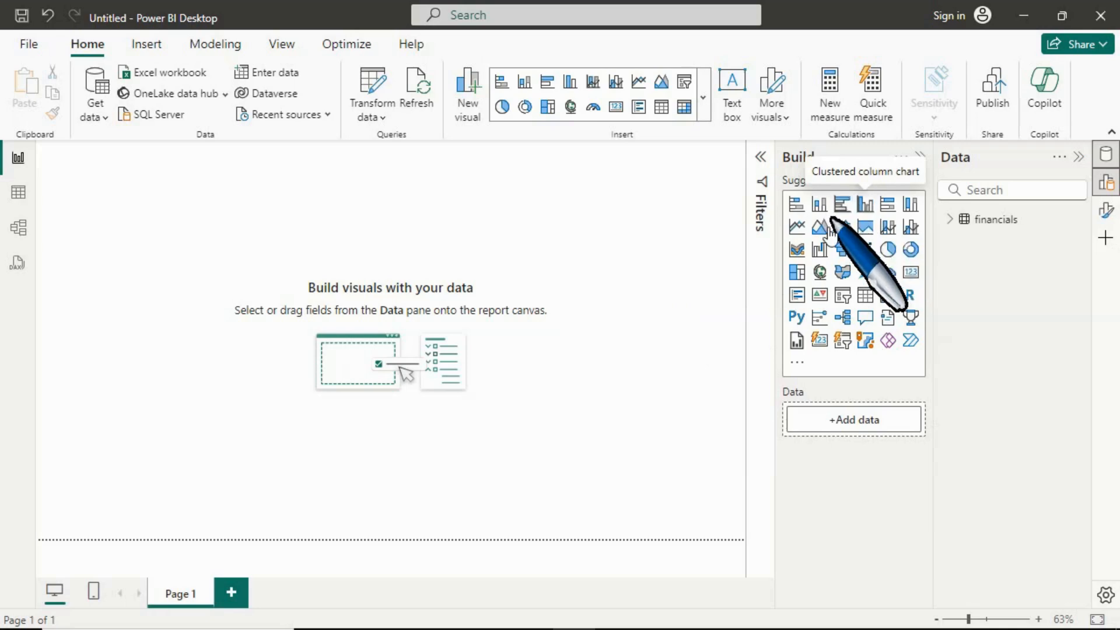
- Insert a line chart on the blank report page, move it slightly inward and enlarge it across most of the canvas
{"action": "left_click", "coordinate": [797, 227]}
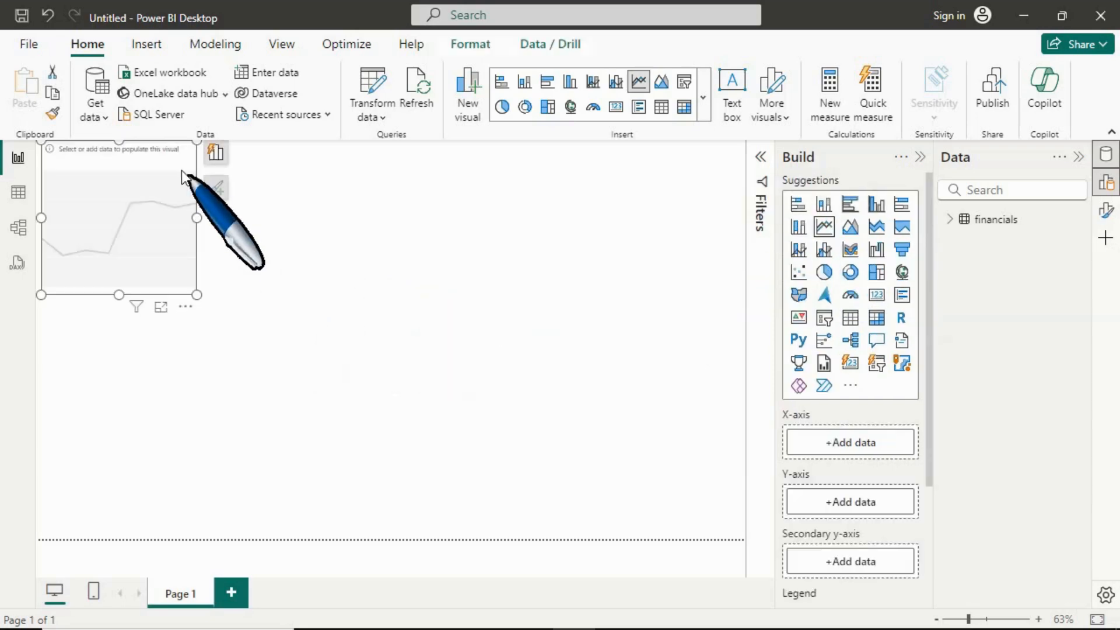
{"action": "left_click_drag", "start_coordinate": [200, 146], "coordinate": [188, 188]}
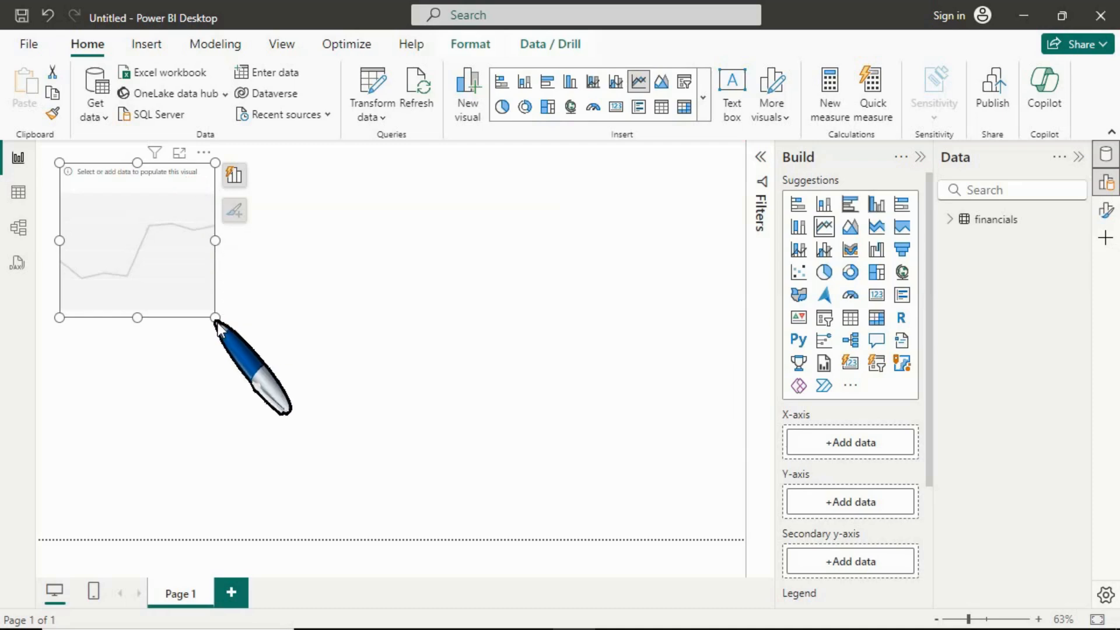
{"action": "left_click_drag", "start_coordinate": [215, 319], "coordinate": [526, 430]}
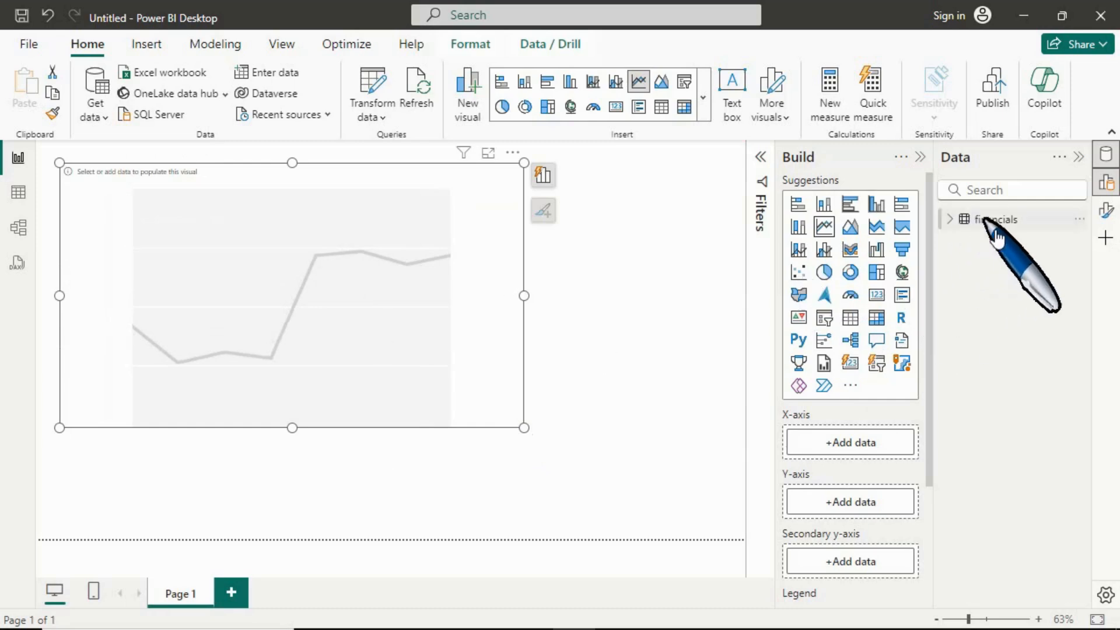
- Expand the financials table and assign its Date field to the line chart's X-axis
{"action": "left_click", "coordinate": [950, 220]}
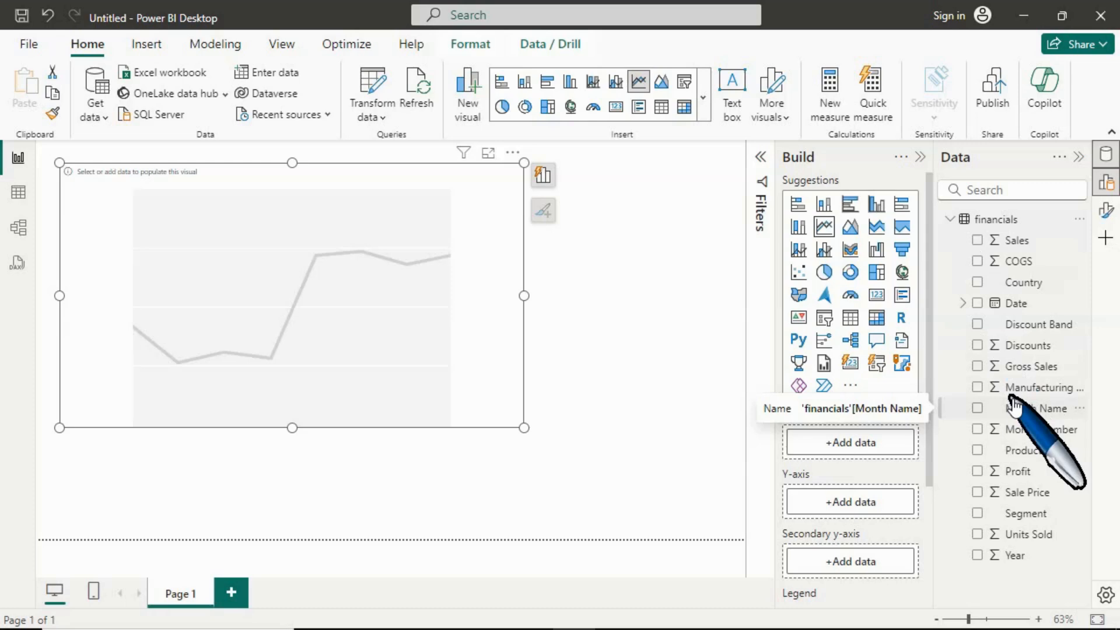
{"action": "left_click", "coordinate": [921, 156]}
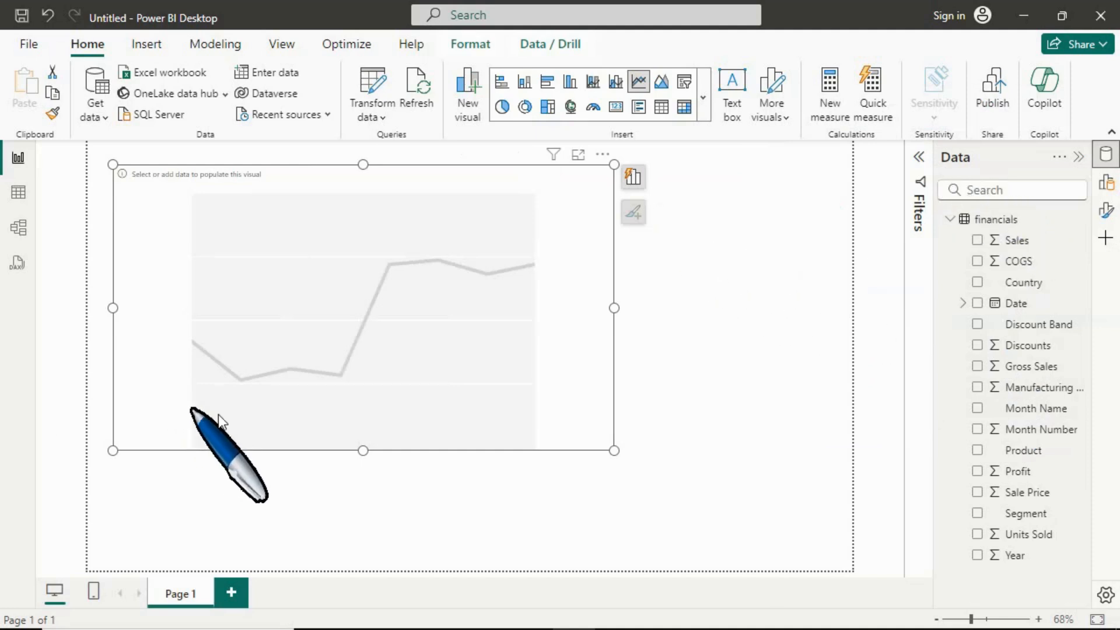
{"action": "left_click", "coordinate": [632, 177]}
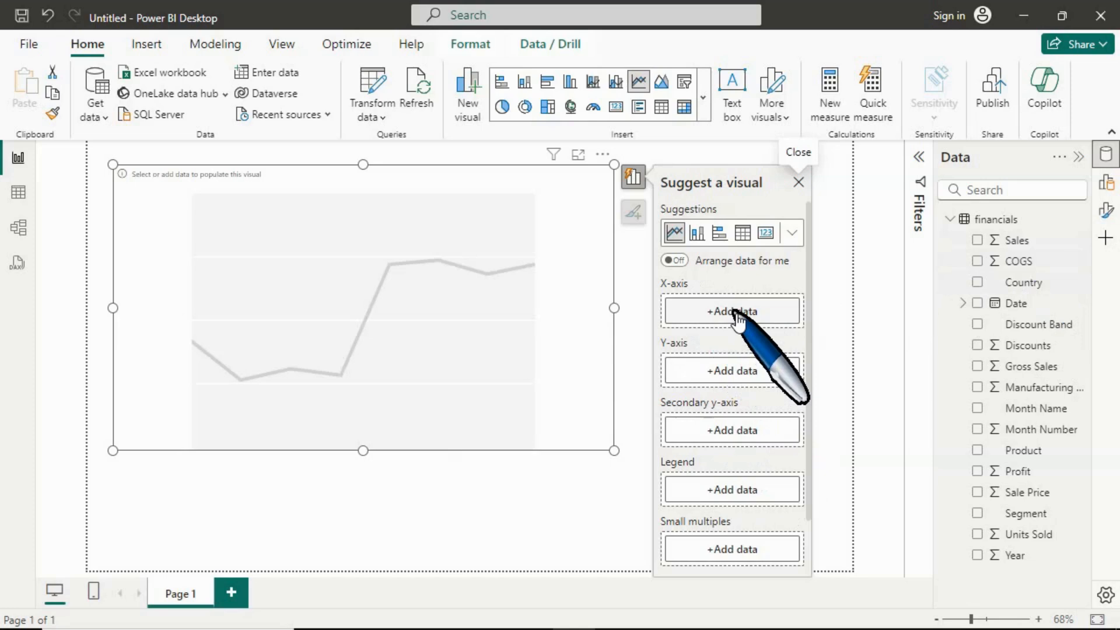
{"action": "left_click", "coordinate": [1107, 184]}
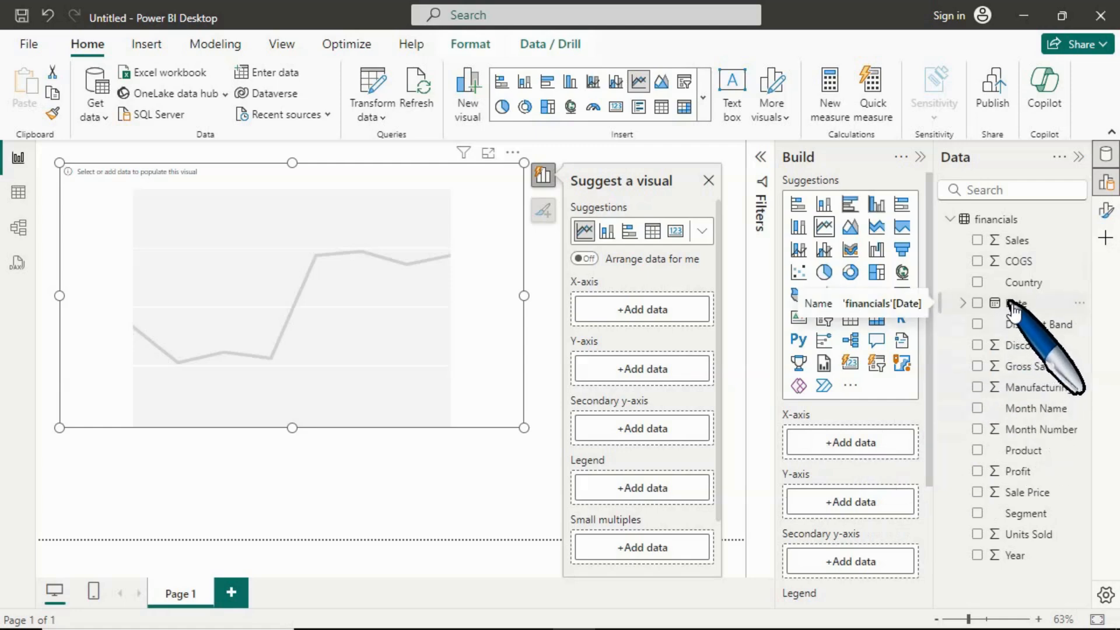
{"action": "left_click_drag", "start_coordinate": [1015, 304], "coordinate": [637, 307]}
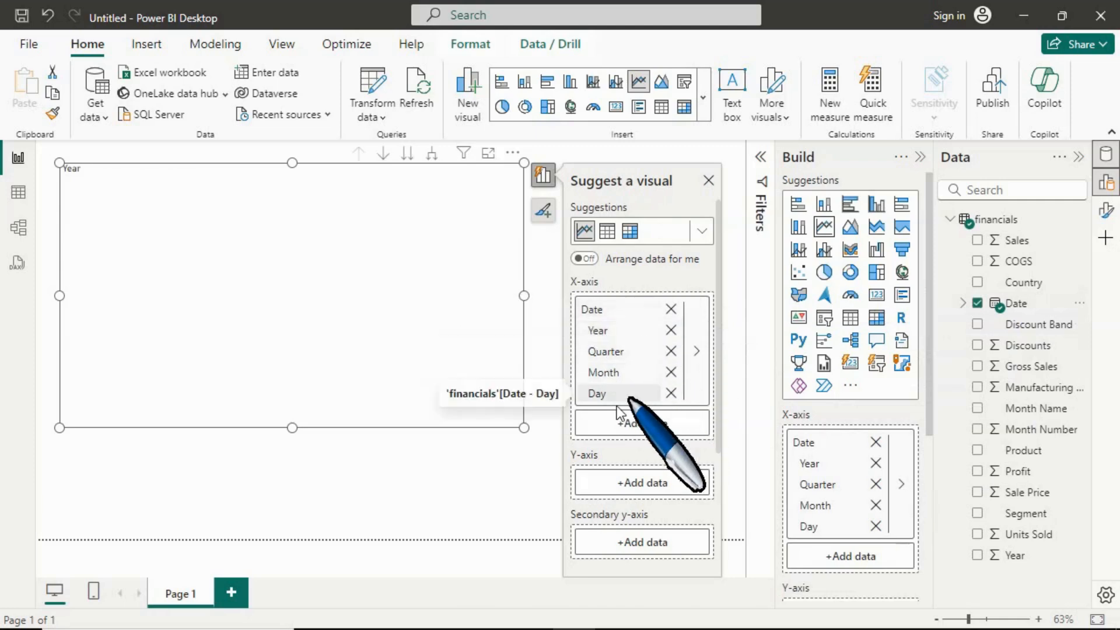
- Remove the Day, Quarter and Year levels from the X-axis date hierarchy
{"action": "left_click", "coordinate": [671, 393]}
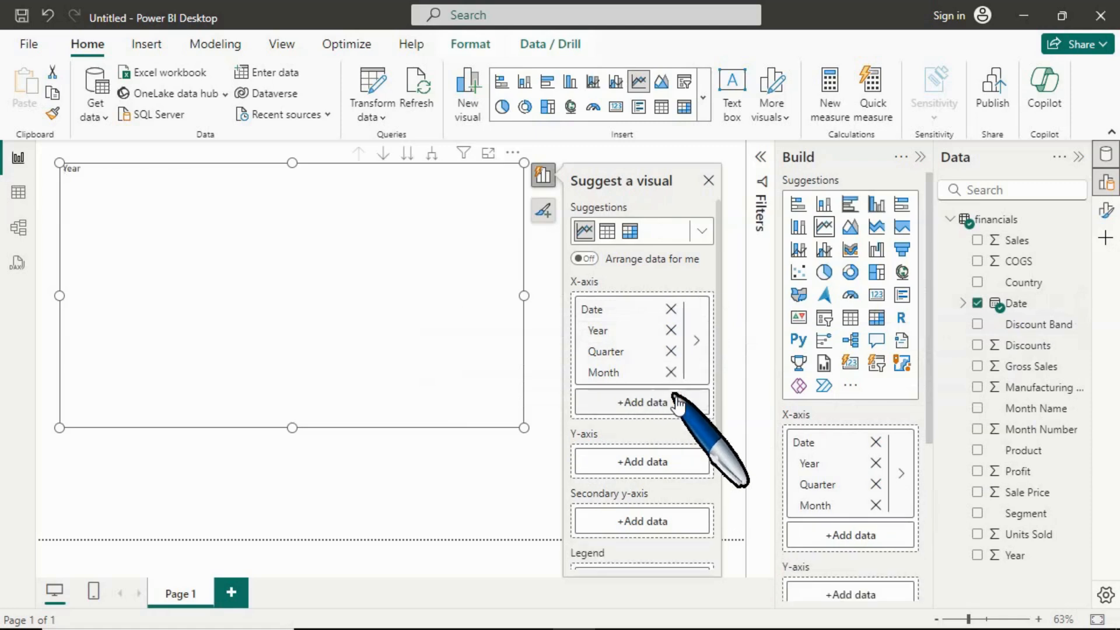
{"action": "left_click", "coordinate": [671, 352]}
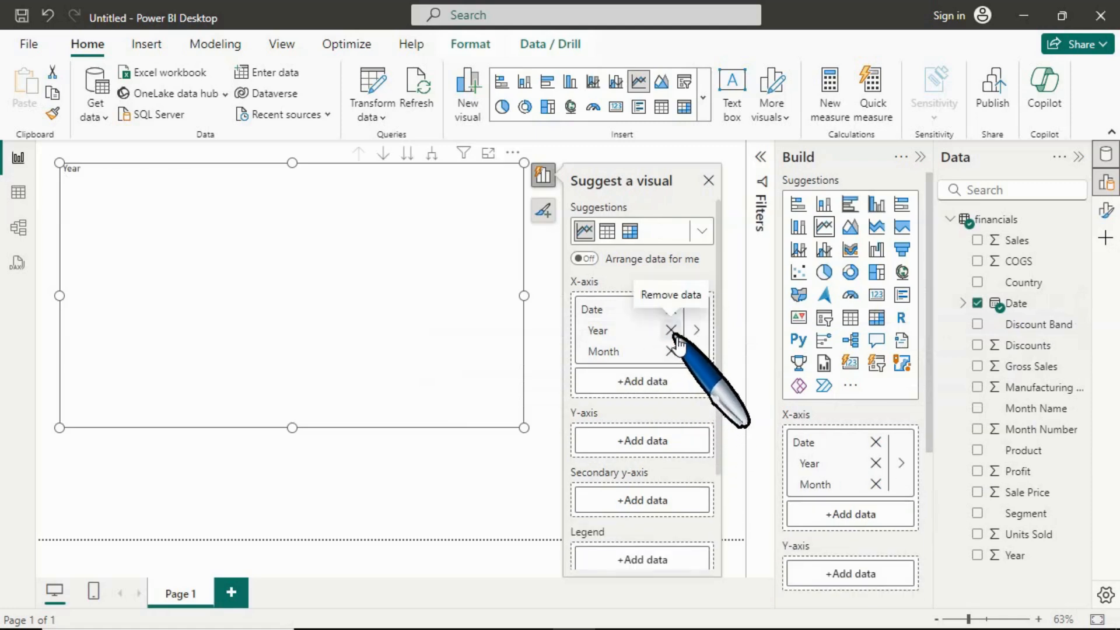
{"action": "left_click", "coordinate": [671, 331]}
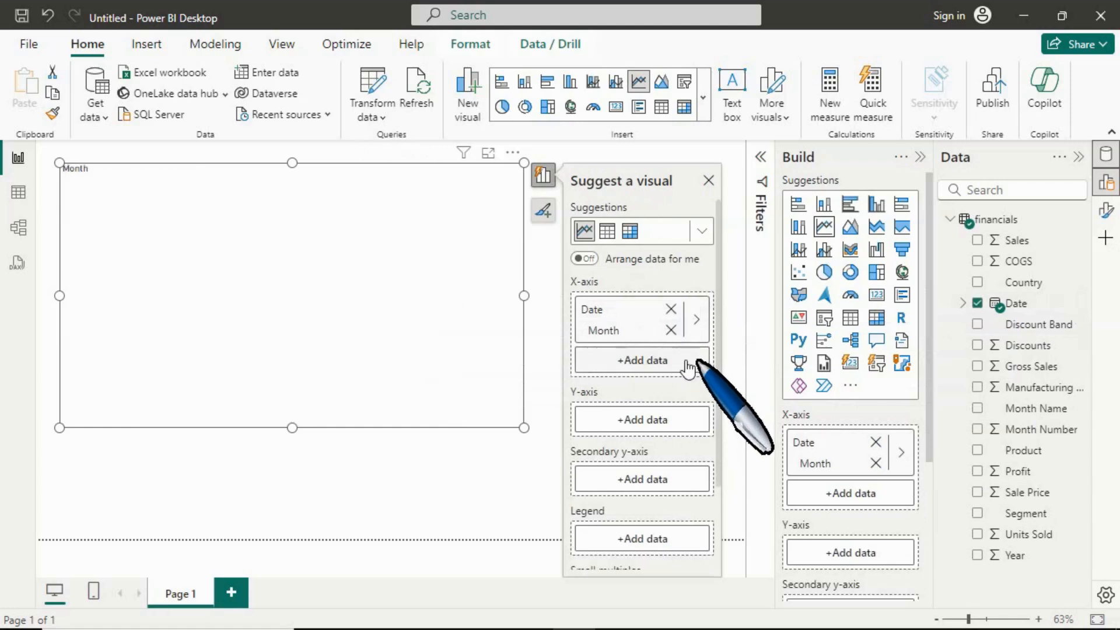
- Switch the X-axis field to plain Date and back to Date Hierarchy
{"action": "left_click", "coordinate": [623, 311]}
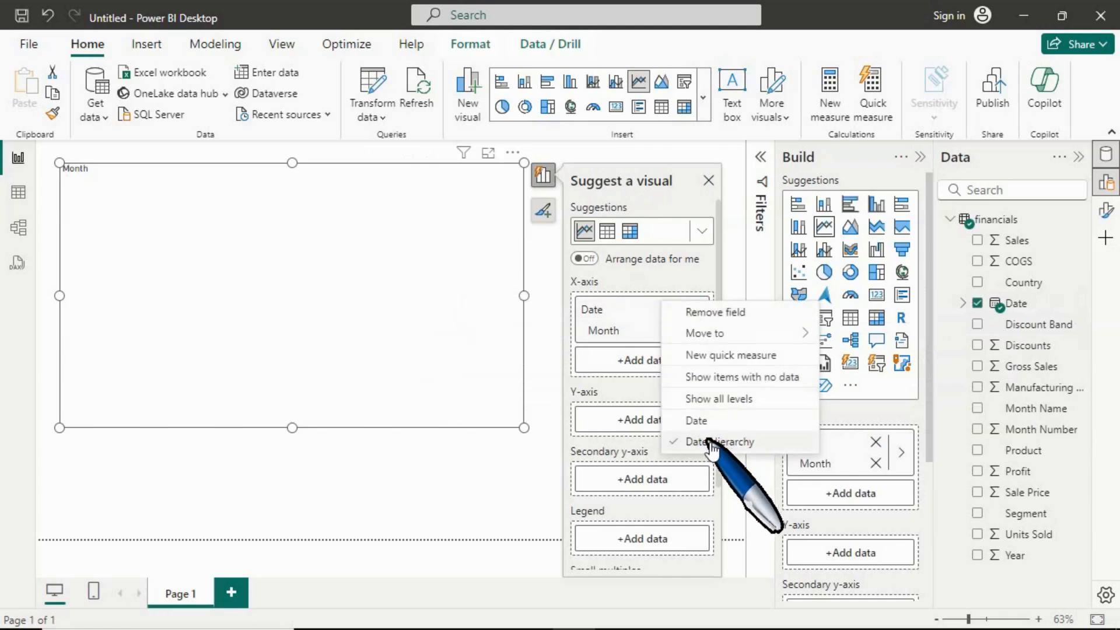
{"action": "left_click", "coordinate": [712, 422]}
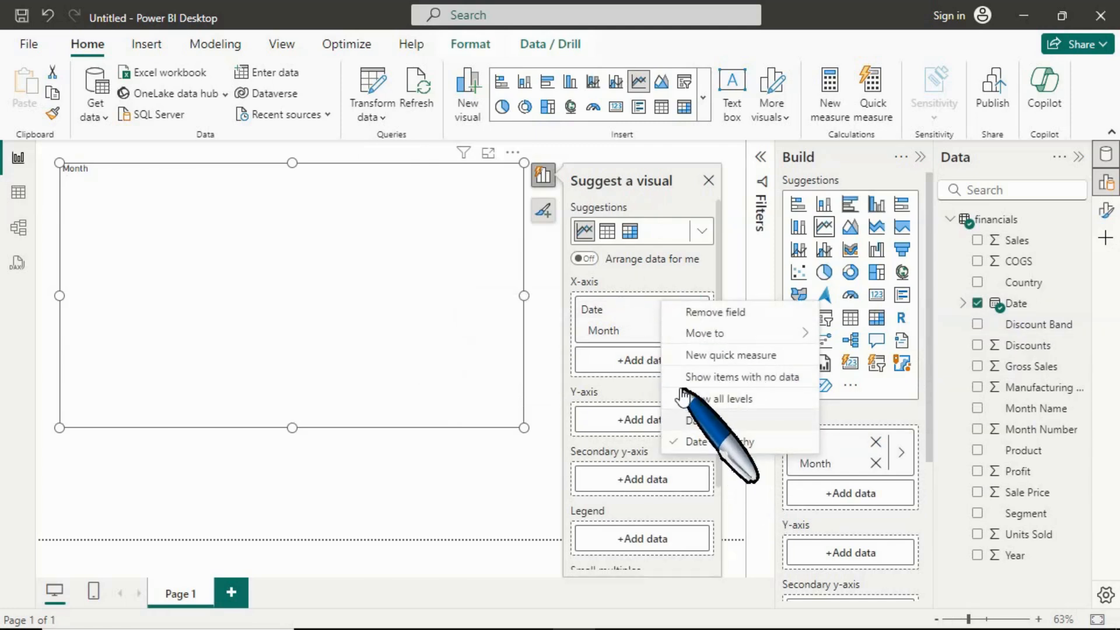
{"action": "left_click", "coordinate": [615, 311]}
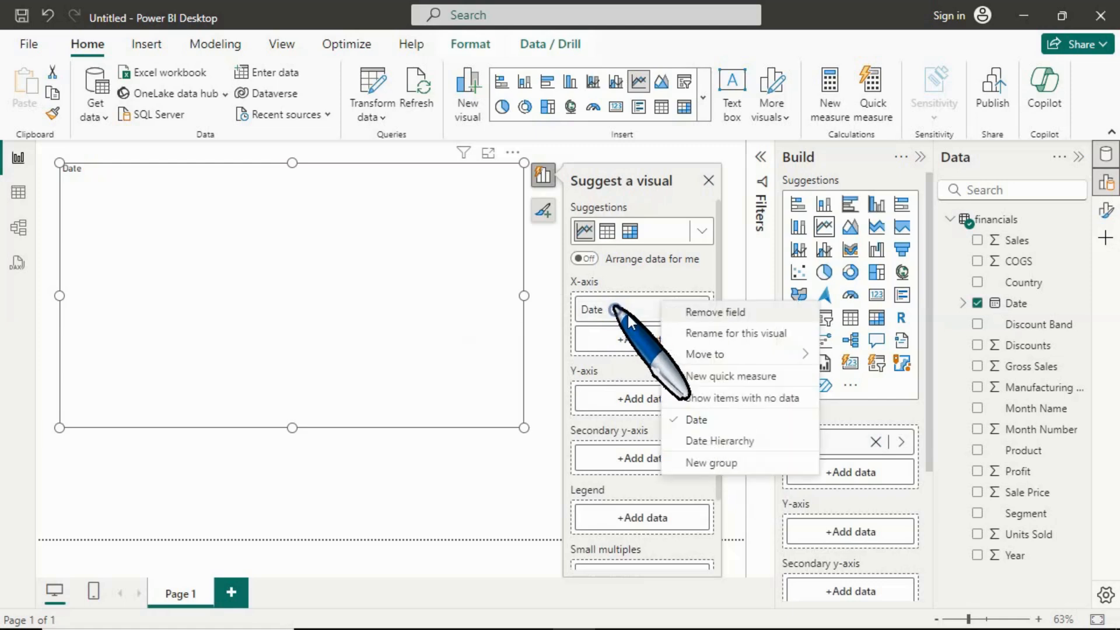
{"action": "left_click", "coordinate": [718, 442]}
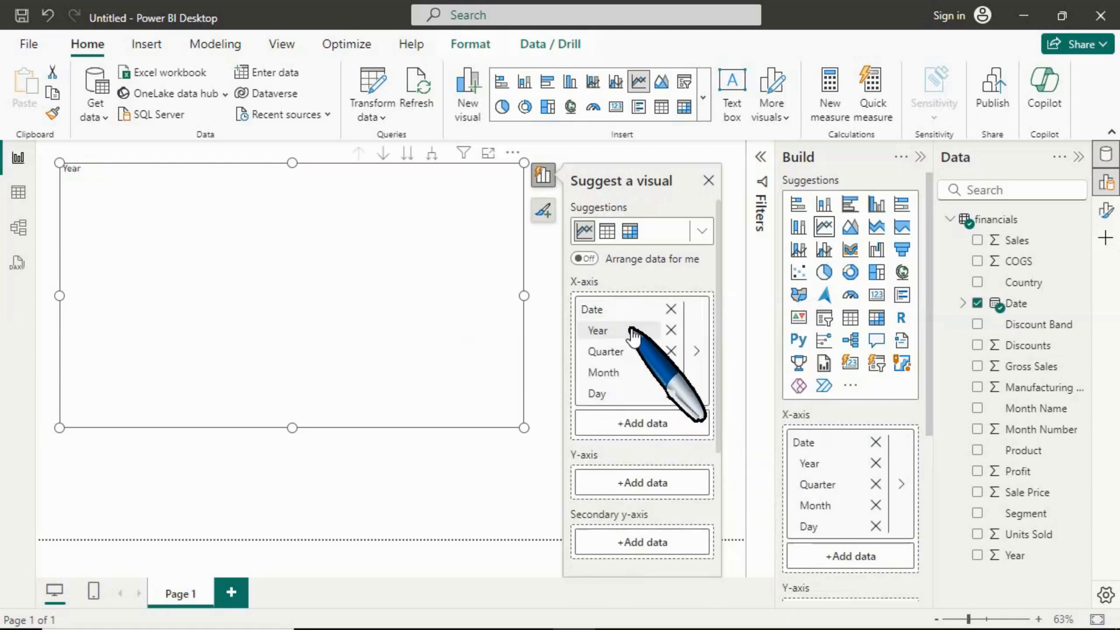
- Reduce the X-axis date hierarchy to the Month level only and assign Sales to the Y-axis
{"action": "left_click", "coordinate": [673, 395]}
{"action": "left_click", "coordinate": [671, 351]}
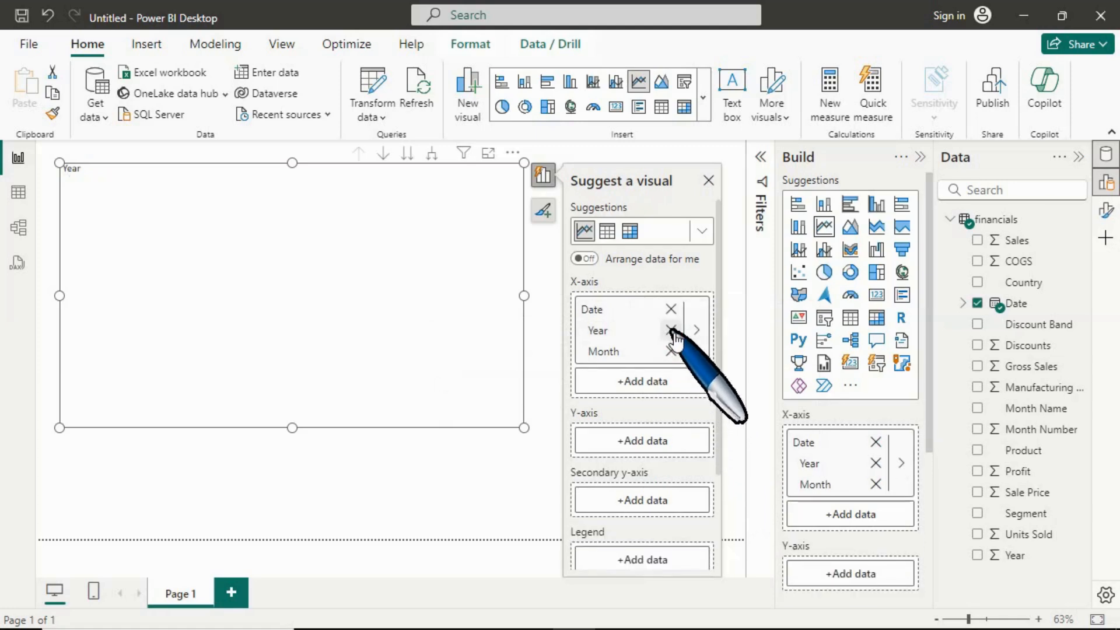
{"action": "left_click", "coordinate": [671, 330]}
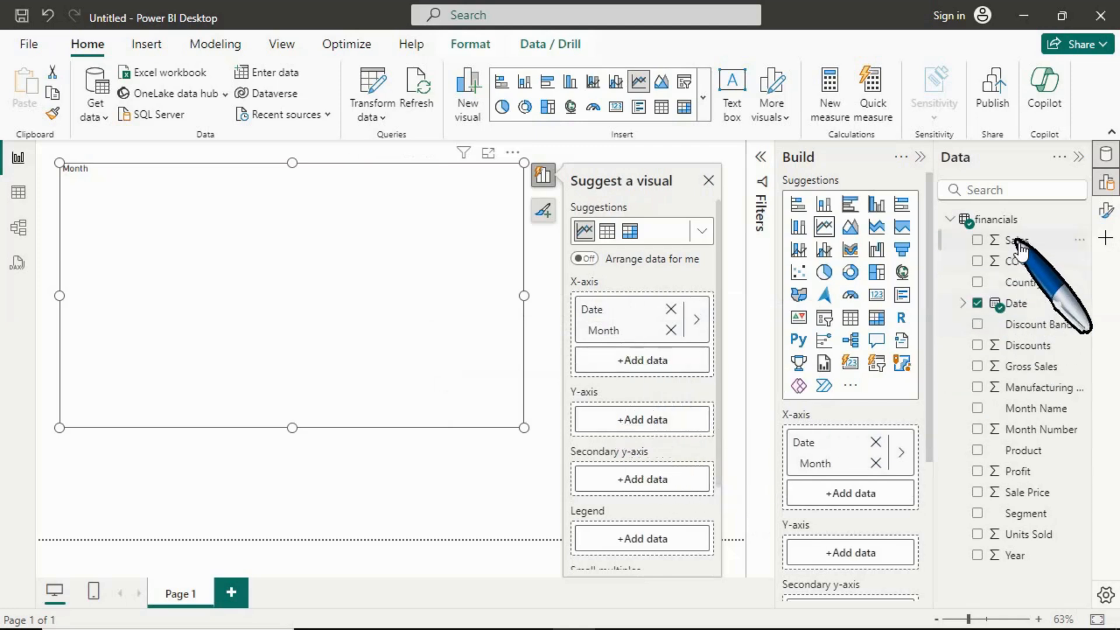
{"action": "left_click_drag", "start_coordinate": [1017, 246], "coordinate": [645, 429]}
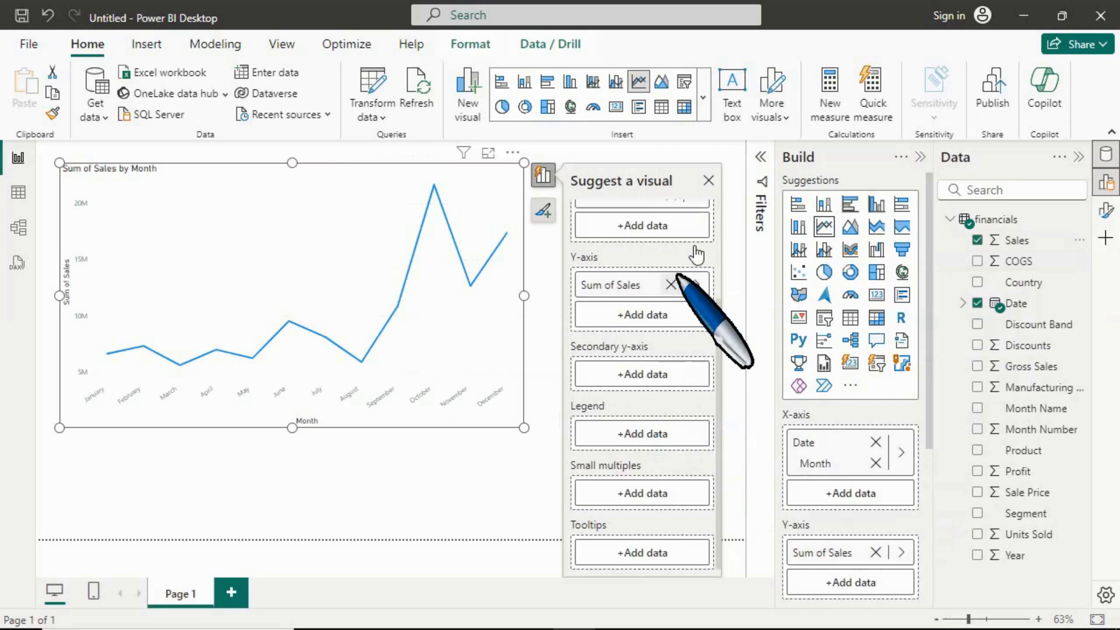
- Collapse the Build and Data panes and enlarge the line chart to fill most of the page
{"action": "left_click", "coordinate": [921, 156]}
{"action": "left_click", "coordinate": [1078, 157]}
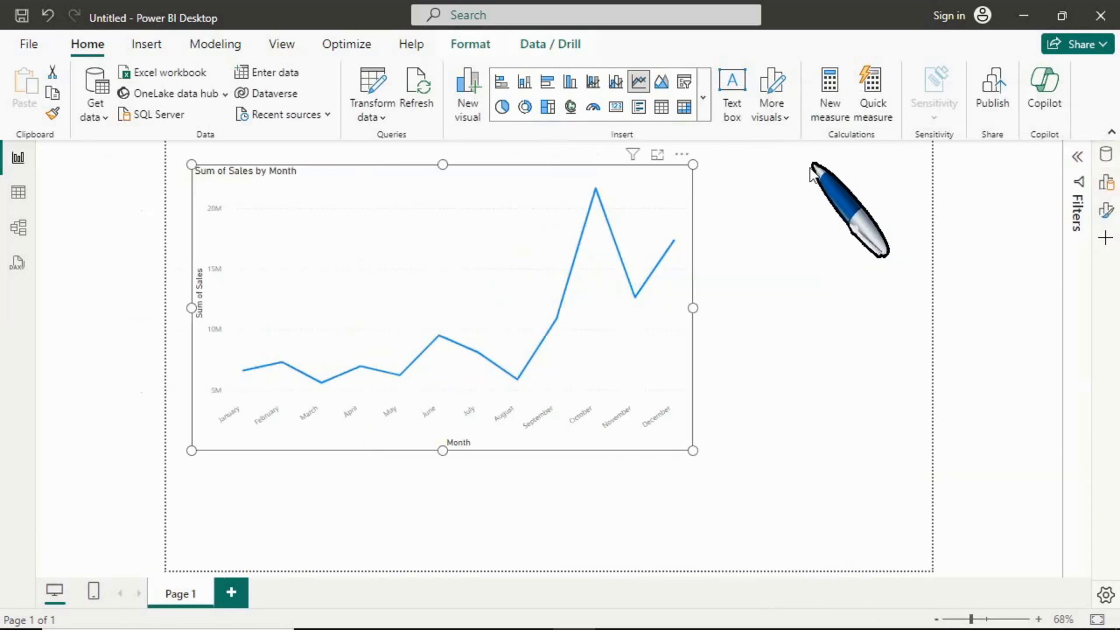
{"action": "left_click", "coordinate": [878, 182]}
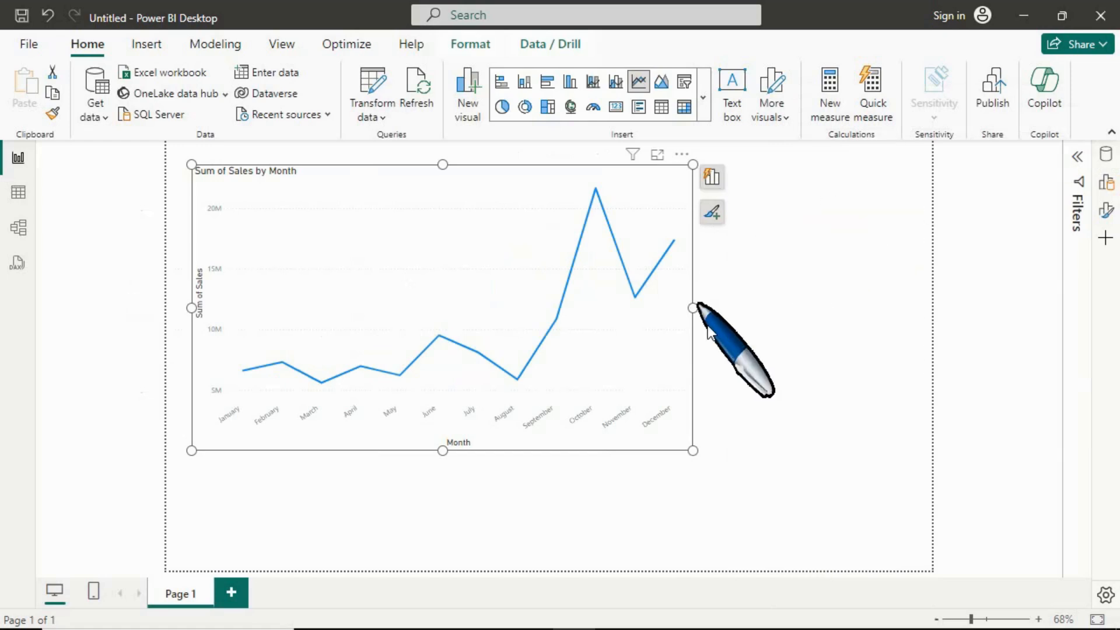
{"action": "left_click_drag", "start_coordinate": [701, 449], "coordinate": [865, 493]}
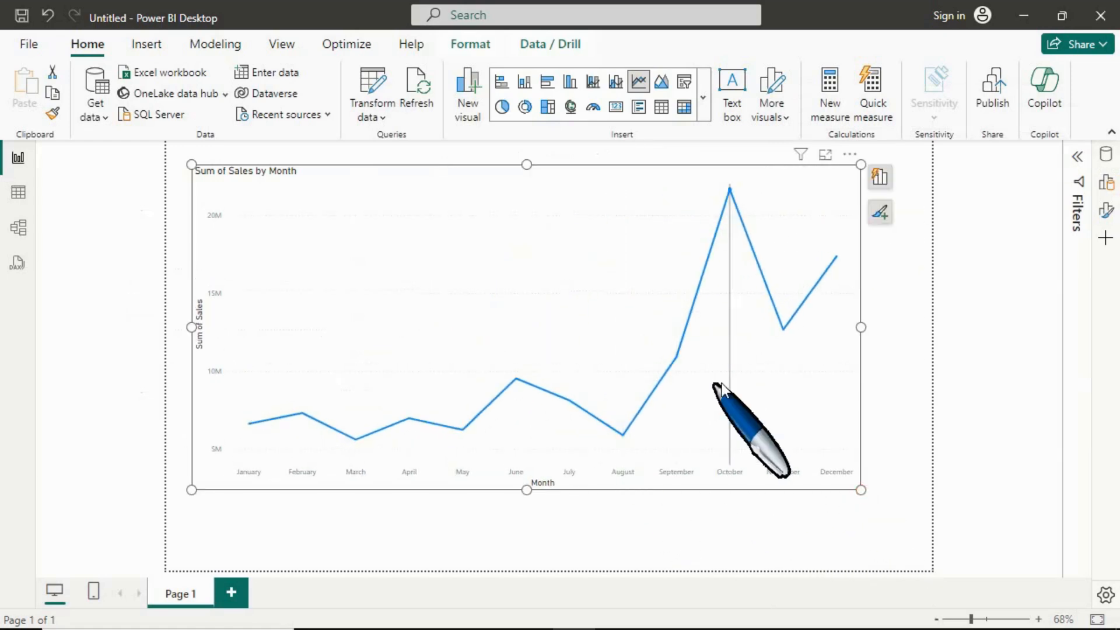
- Show the line chart in focus mode and examine the Sum of Sales values of individual months
{"action": "mouse_move", "coordinate": [763, 324]}
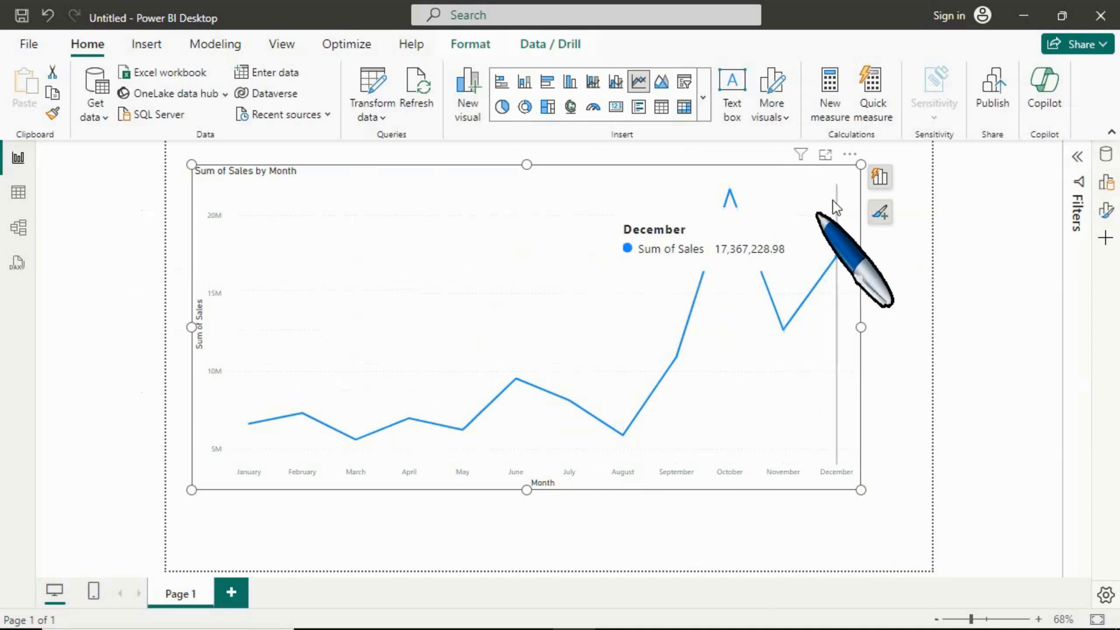
{"action": "left_click", "coordinate": [828, 155]}
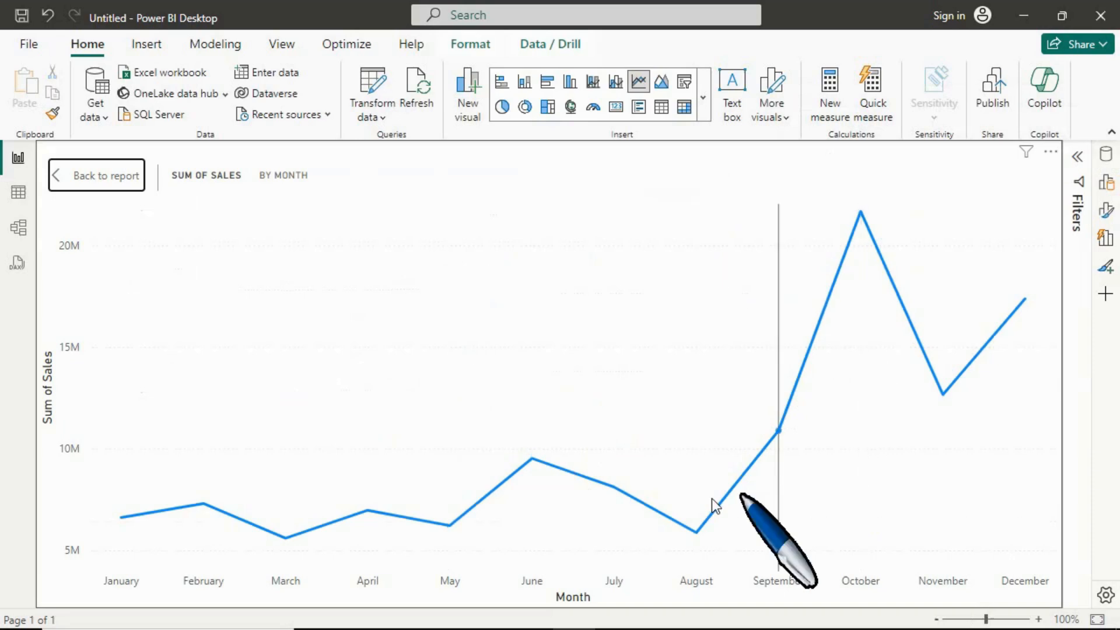
{"action": "mouse_move", "coordinate": [692, 454]}
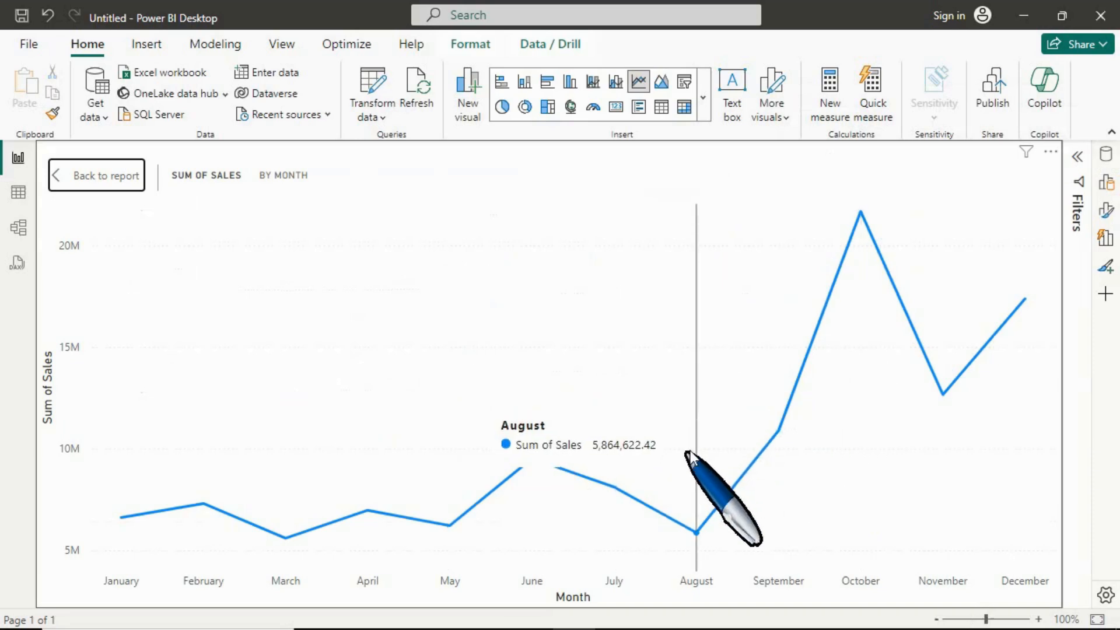
{"action": "mouse_move", "coordinate": [768, 272]}
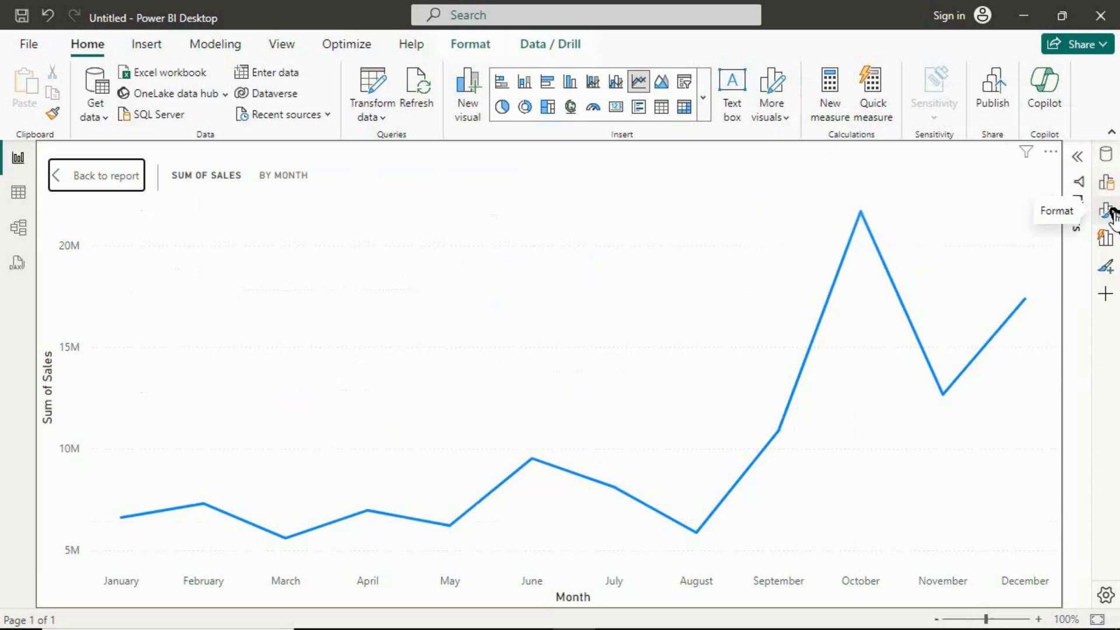
- Open the chart's formatting options and make the chart title bold
{"action": "left_click", "coordinate": [282, 47]}
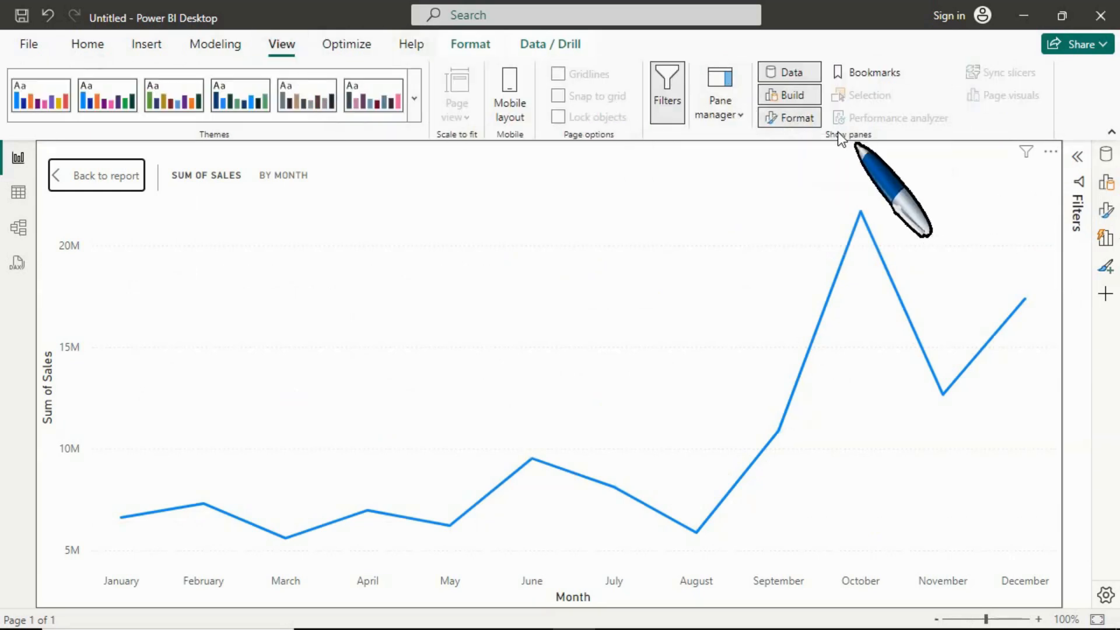
{"action": "left_click", "coordinate": [1107, 213]}
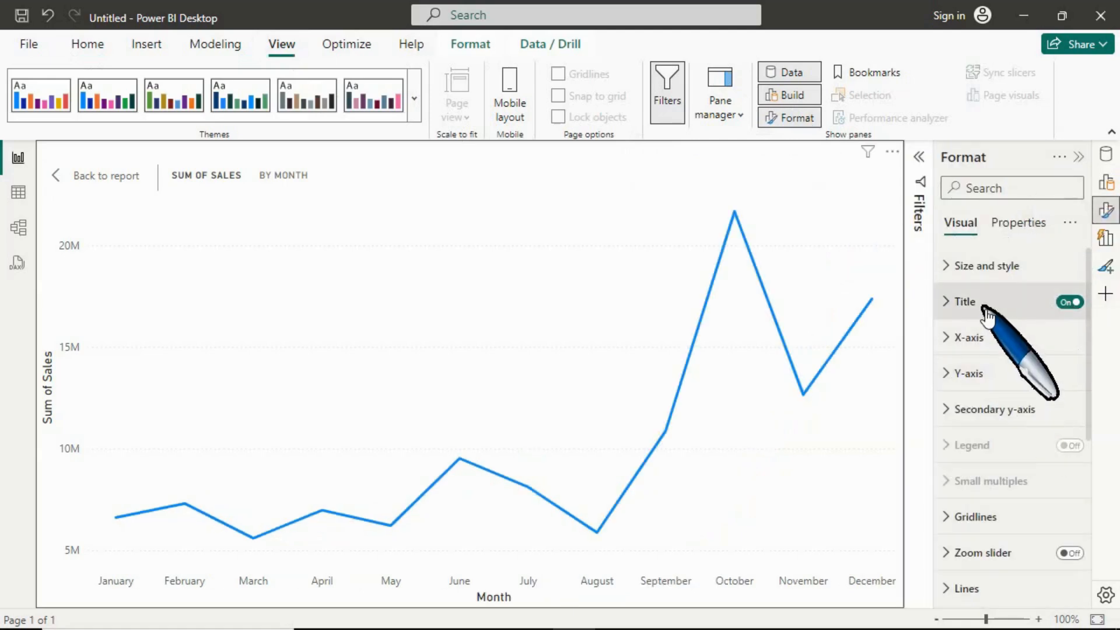
{"action": "left_click", "coordinate": [1074, 303]}
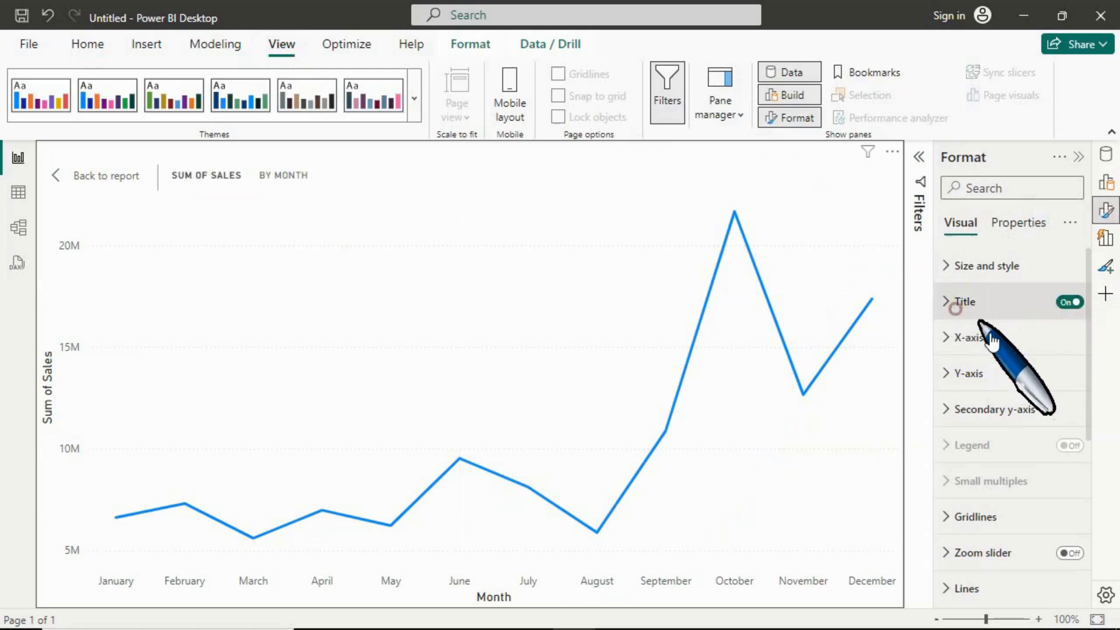
{"action": "left_click", "coordinate": [964, 301]}
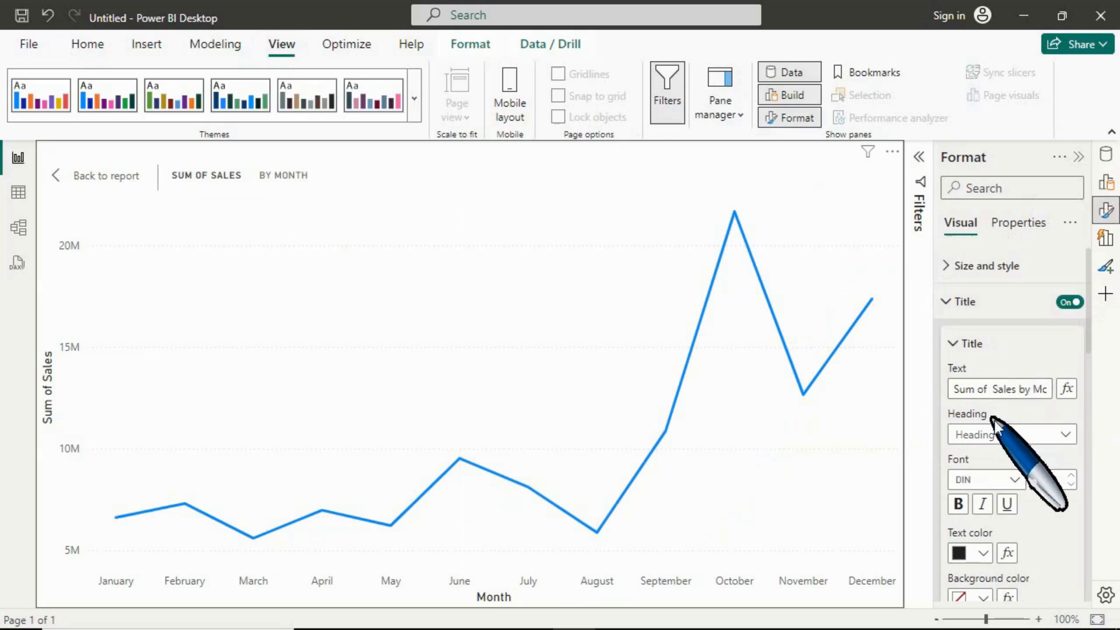
{"action": "left_click", "coordinate": [960, 505]}
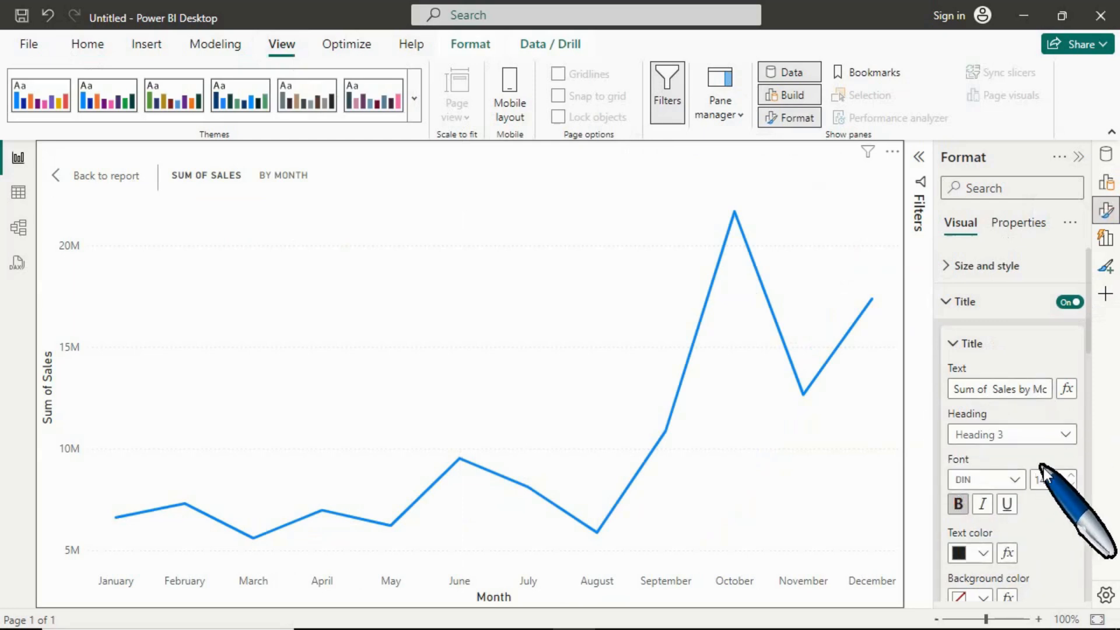
{"action": "scroll", "coordinate": [1027, 461], "scroll_direction": "down", "scroll_amount": 3}
{"action": "scroll", "coordinate": [992, 397], "scroll_direction": "up", "scroll_amount": 3}
{"action": "left_click", "coordinate": [953, 346]}
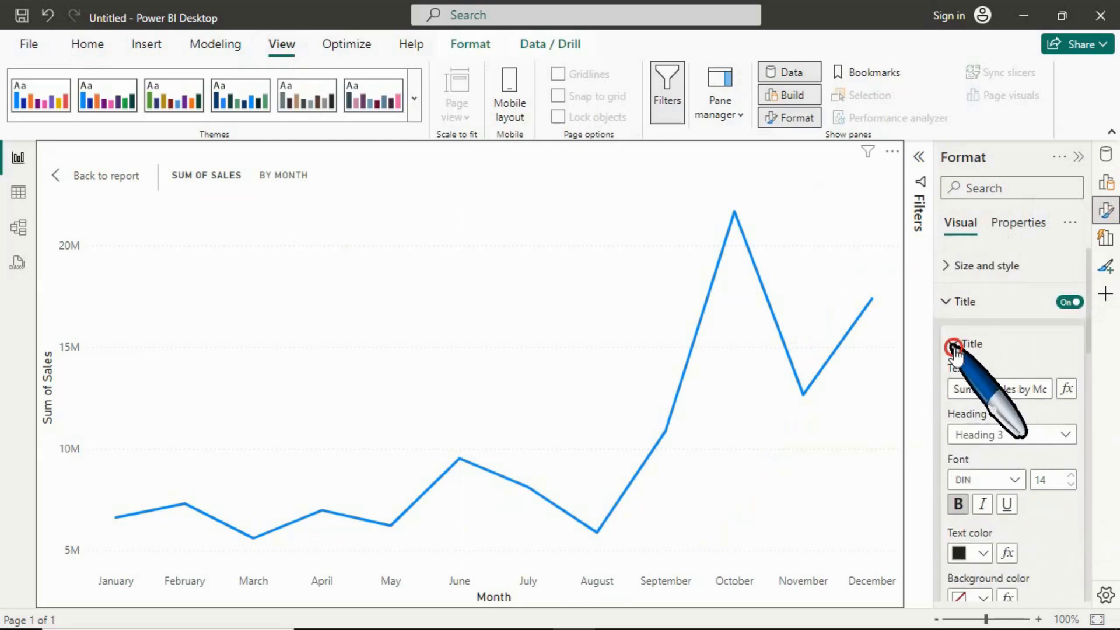
{"action": "left_click", "coordinate": [962, 301]}
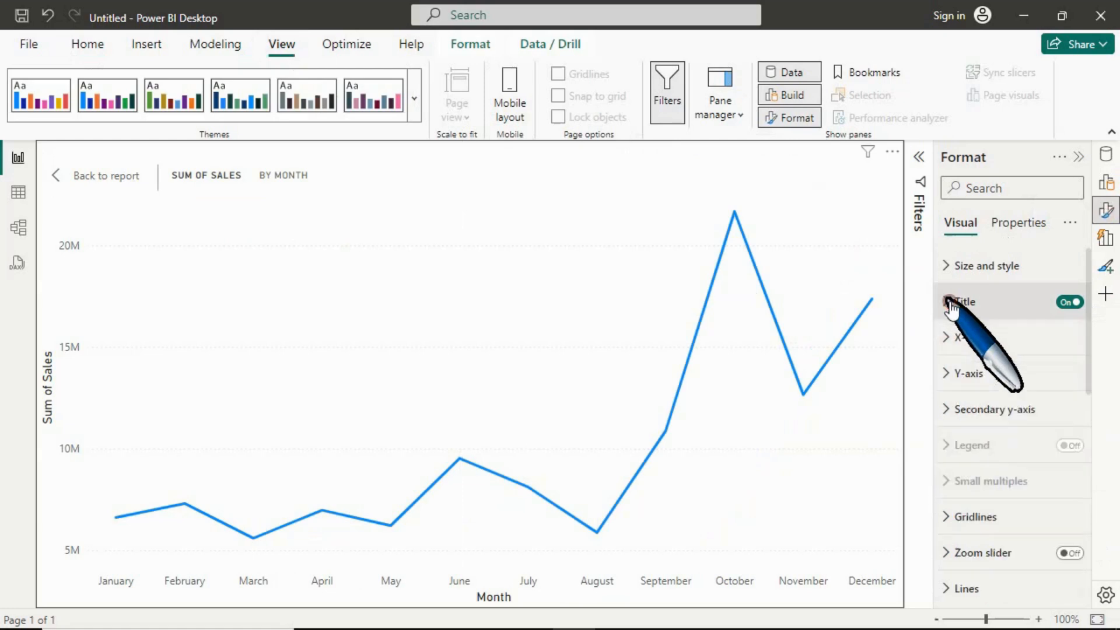
- Make the X-axis values bold and set their font size to 10
{"action": "left_click", "coordinate": [966, 340]}
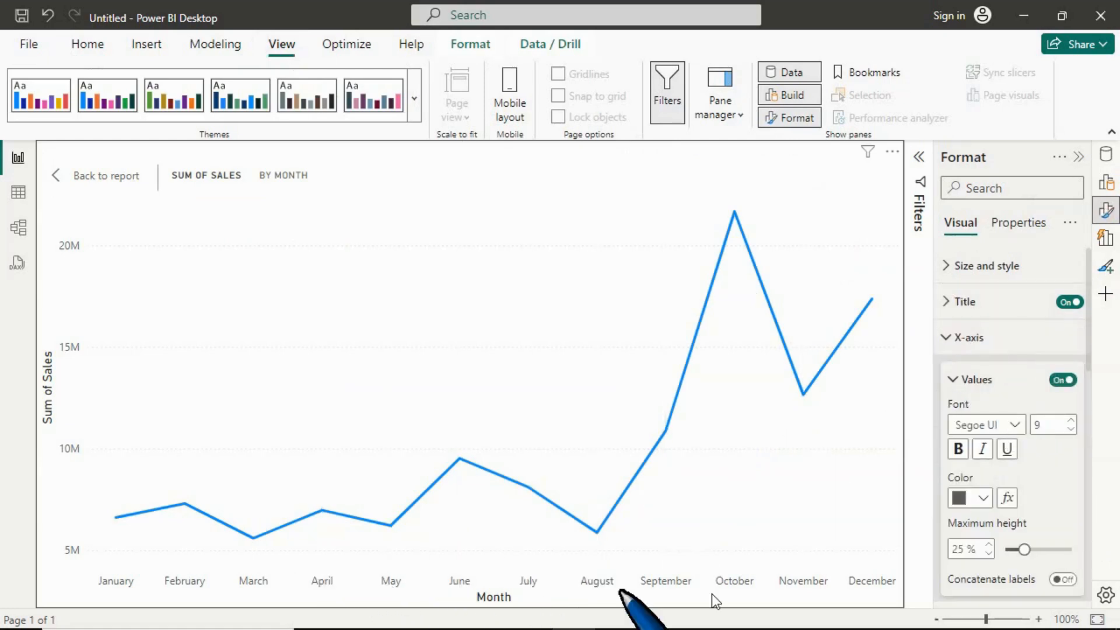
{"action": "left_click", "coordinate": [960, 451]}
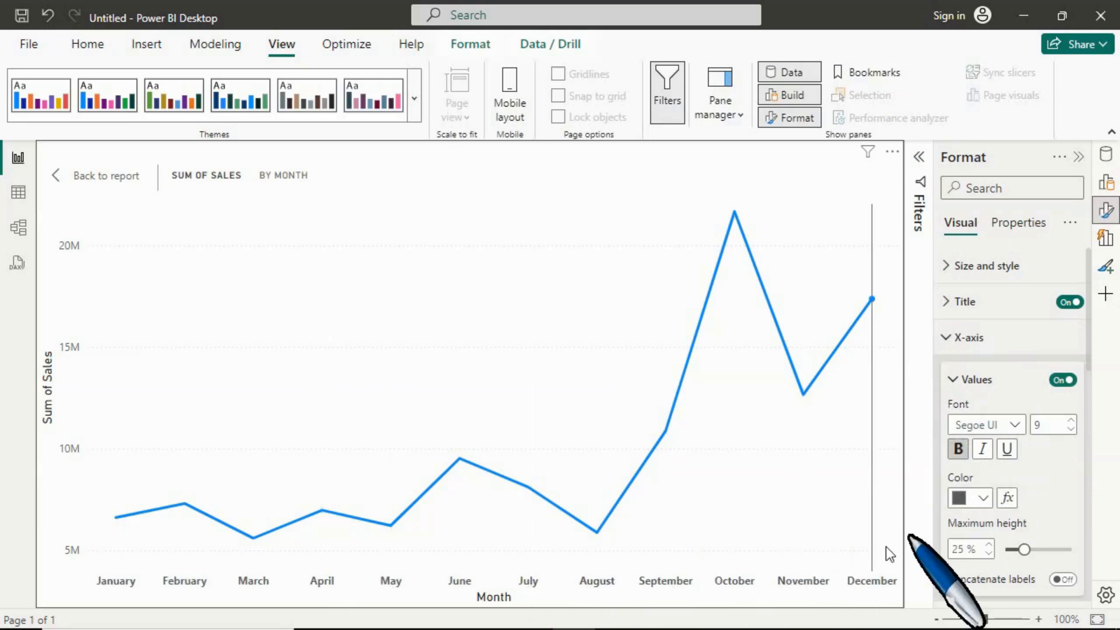
{"action": "left_click", "coordinate": [1073, 422]}
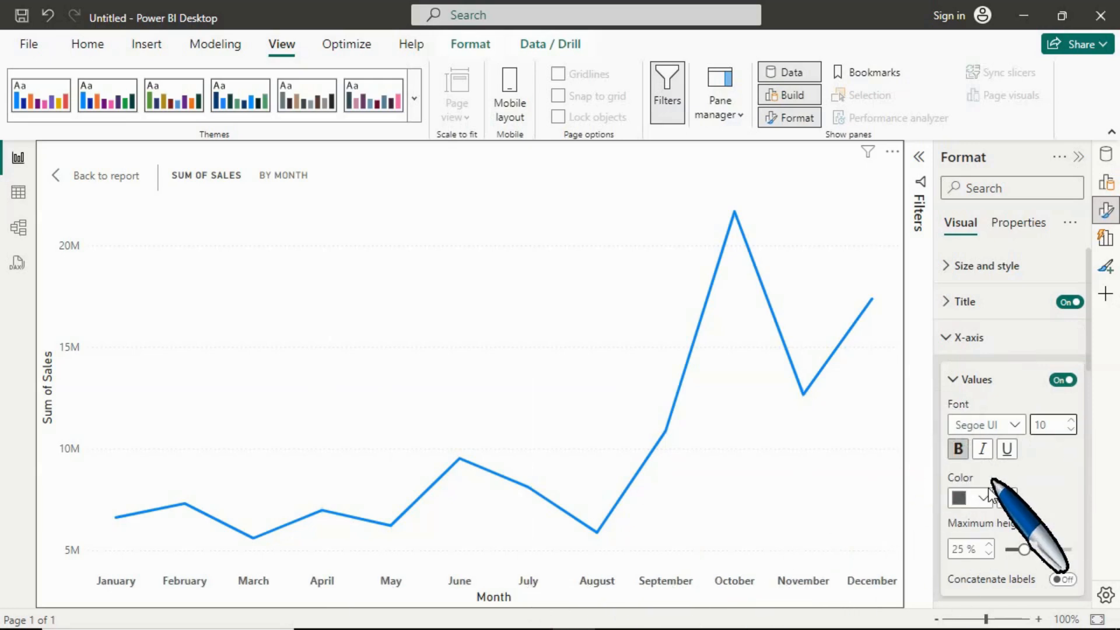
- Color the X-axis values dark blue and turn off the X-axis title
{"action": "left_click", "coordinate": [984, 498]}
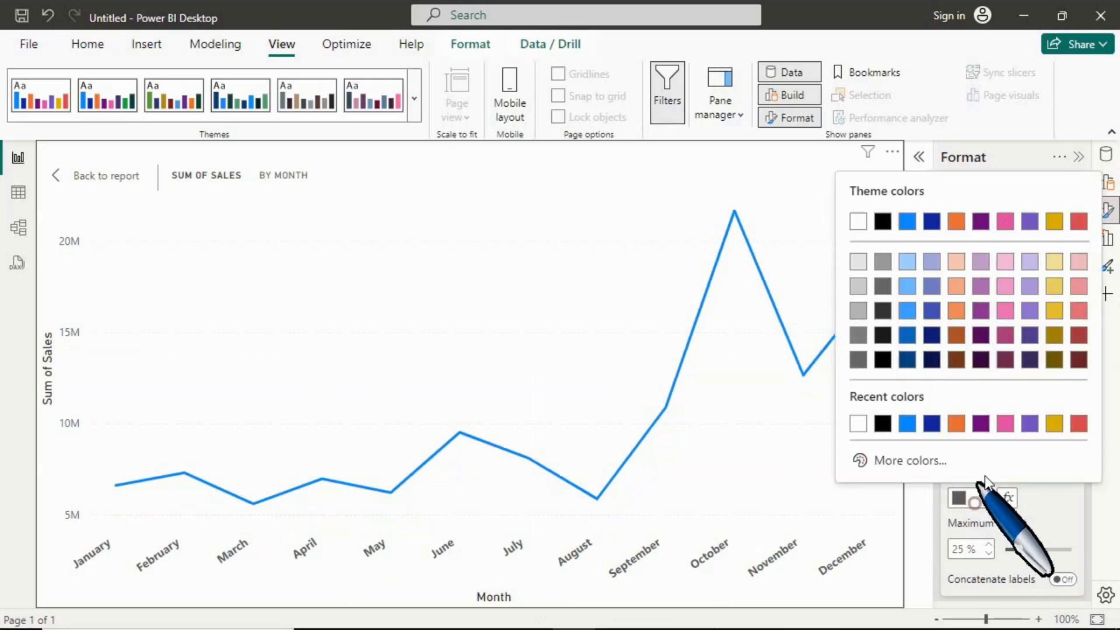
{"action": "left_click", "coordinate": [933, 424]}
{"action": "scroll", "coordinate": [1017, 542], "scroll_direction": "down", "scroll_amount": 3}
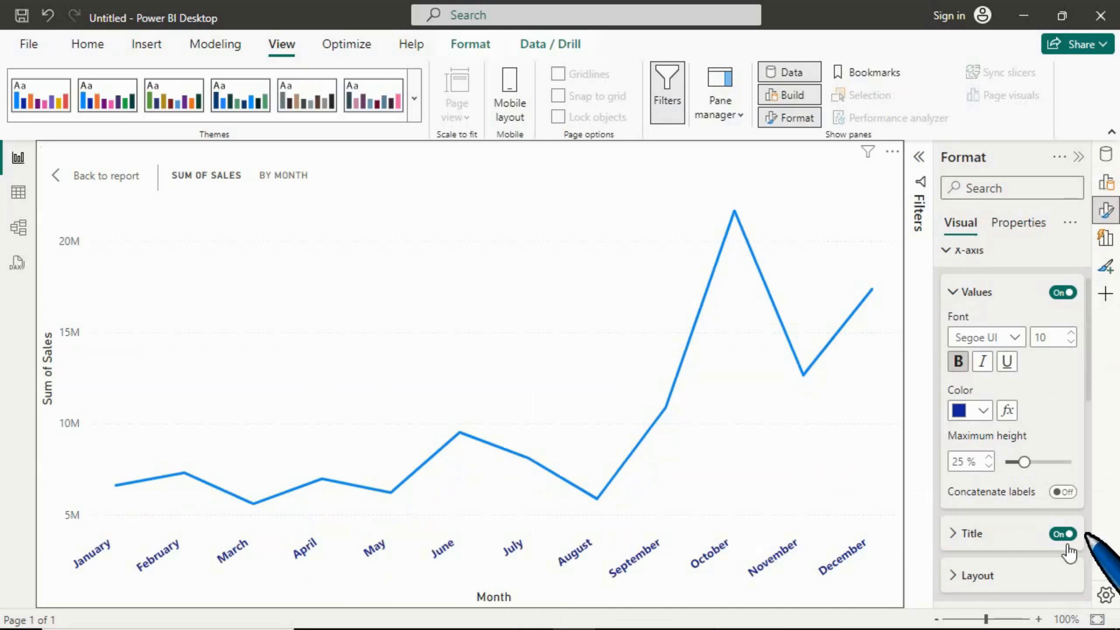
{"action": "left_click", "coordinate": [1063, 534]}
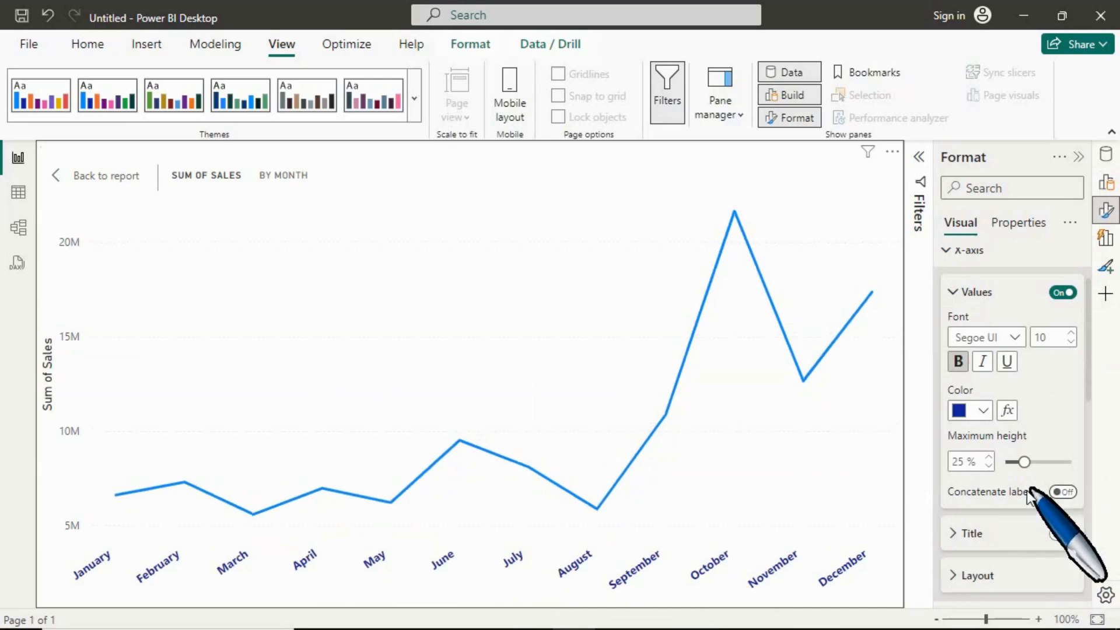
- Try a Y-axis range minimum of 0, and restore the minimum to Auto
{"action": "left_click", "coordinate": [951, 259]}
{"action": "left_click", "coordinate": [960, 287]}
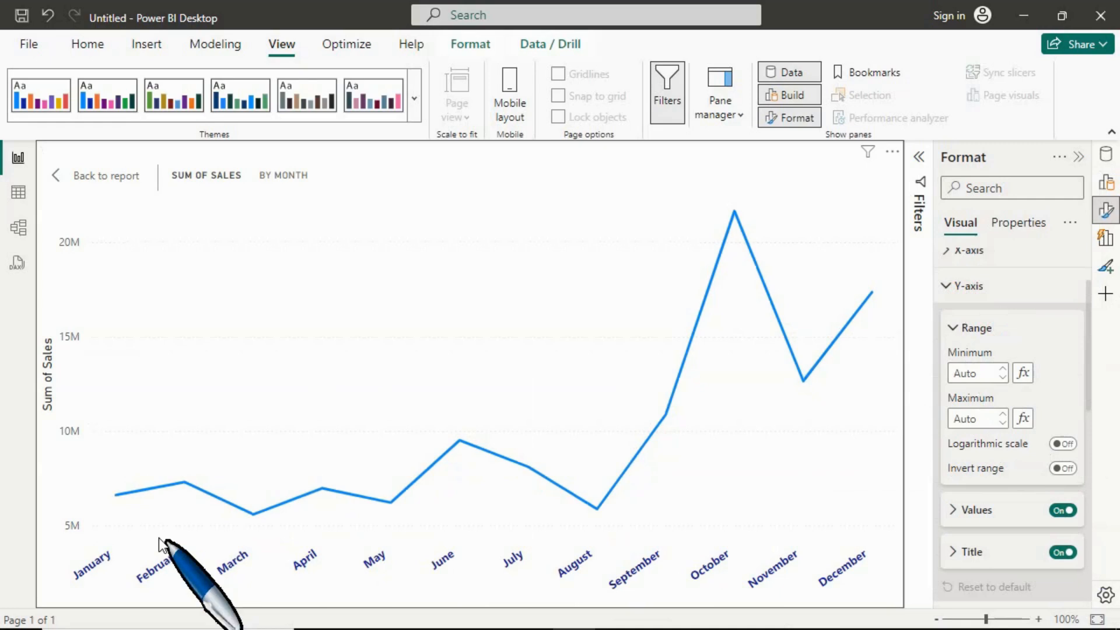
{"action": "left_click", "coordinate": [985, 374]}
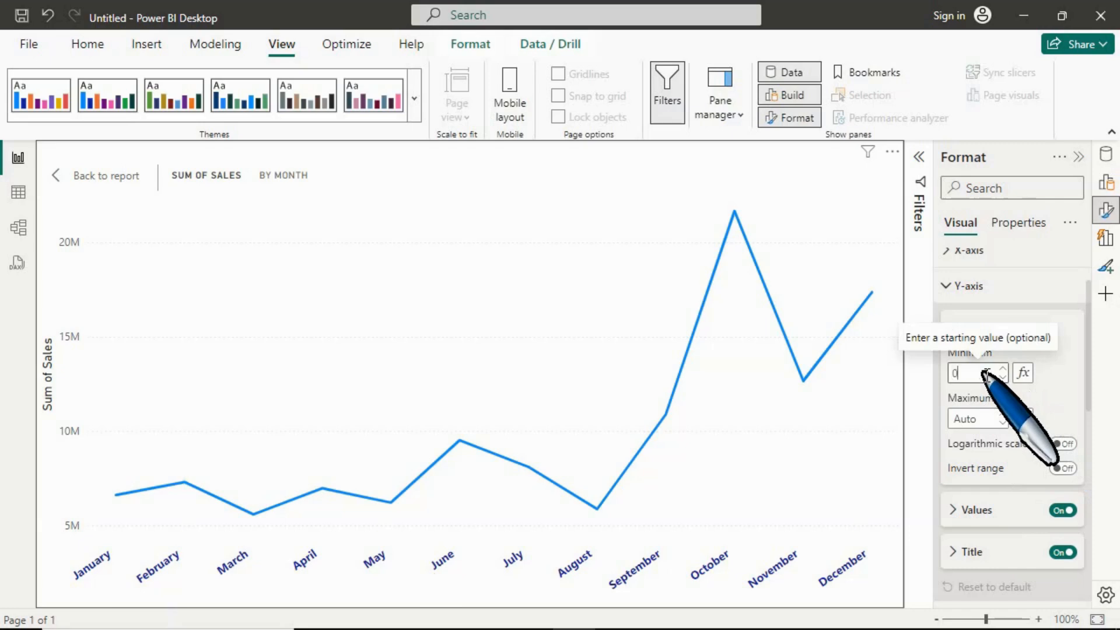
{"action": "type", "text": "0"}
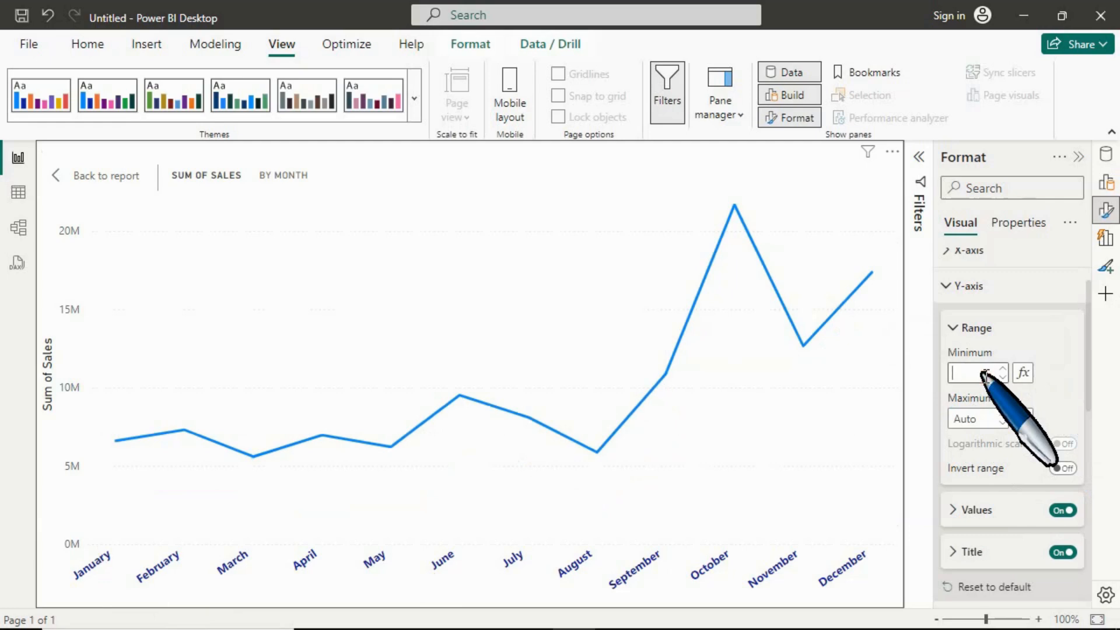
{"action": "left_click", "coordinate": [1055, 414]}
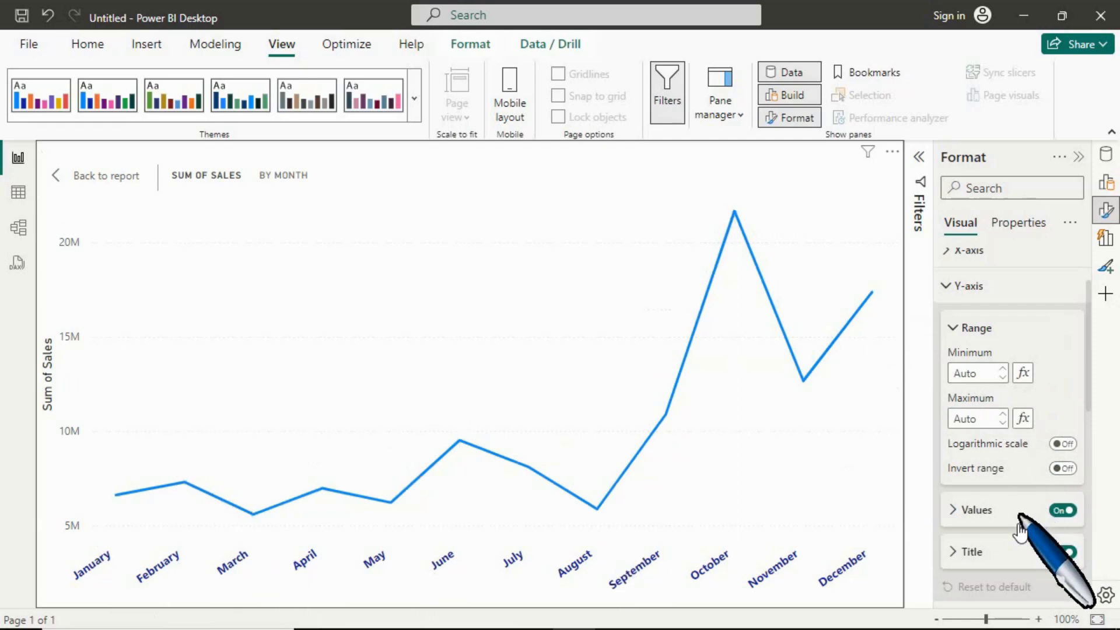
- Make the Y-axis values bold and color them dark blue
{"action": "left_click", "coordinate": [969, 511]}
{"action": "scroll", "coordinate": [1022, 548], "scroll_direction": "down", "scroll_amount": 3}
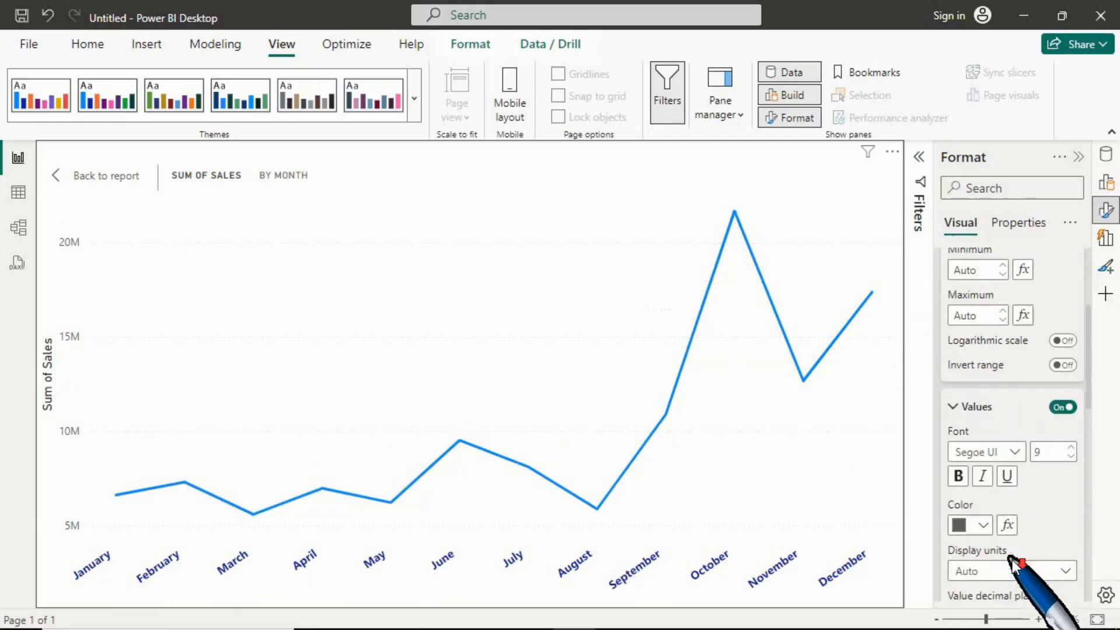
{"action": "left_click", "coordinate": [959, 404]}
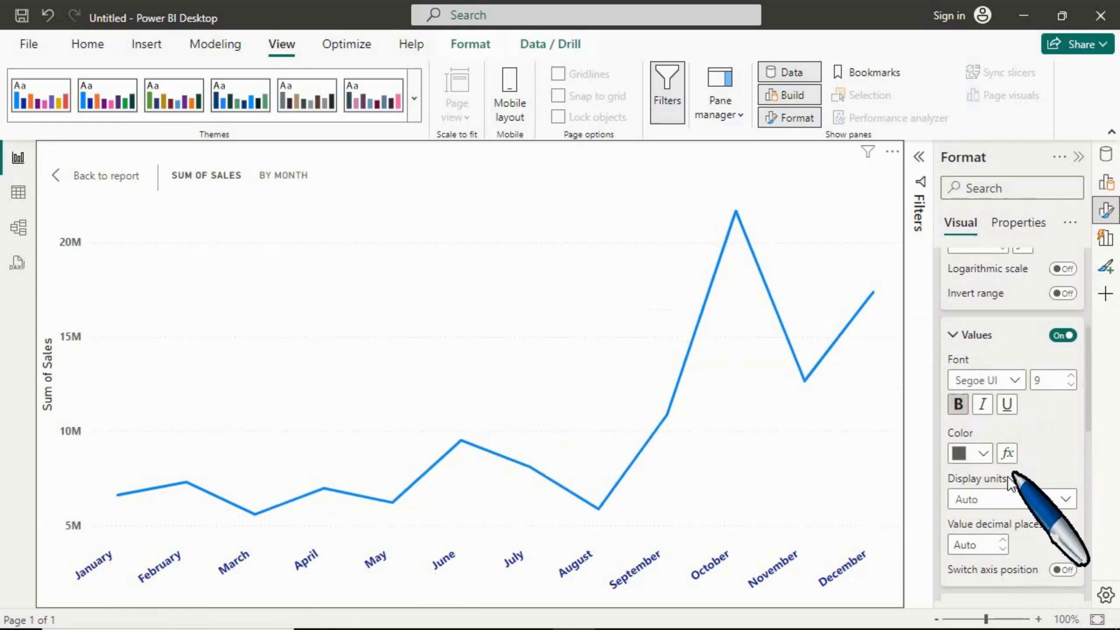
{"action": "left_click", "coordinate": [971, 454]}
{"action": "left_click", "coordinate": [859, 380]}
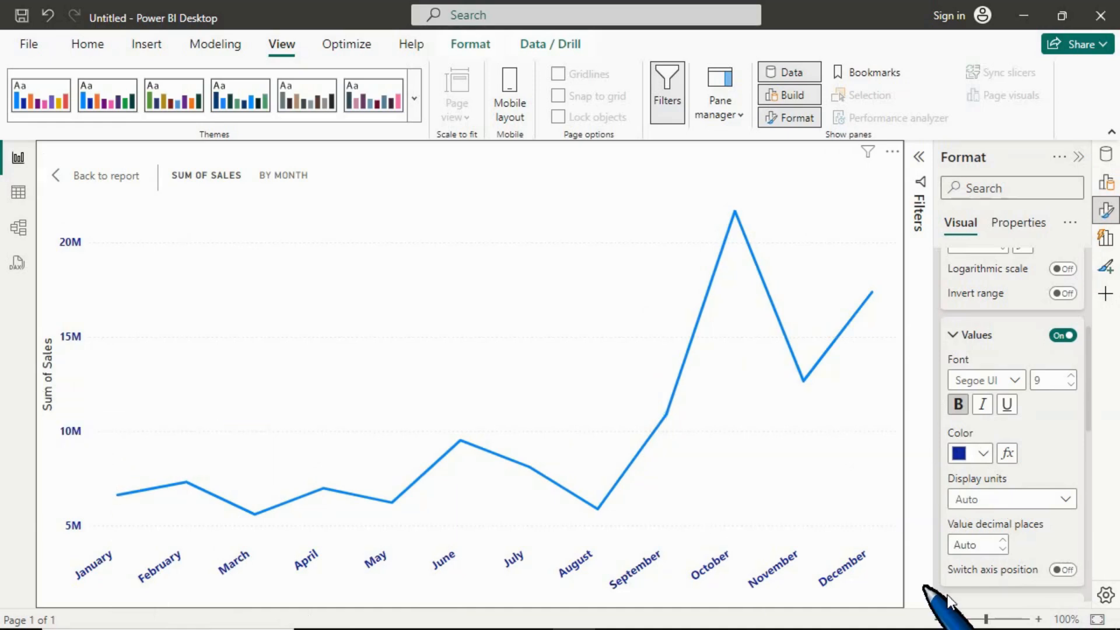
- Turn off the Y-axis title and collapse the Y-axis settings
{"action": "scroll", "coordinate": [1032, 555], "scroll_direction": "down", "scroll_amount": 2}
{"action": "left_click", "coordinate": [1063, 525]}
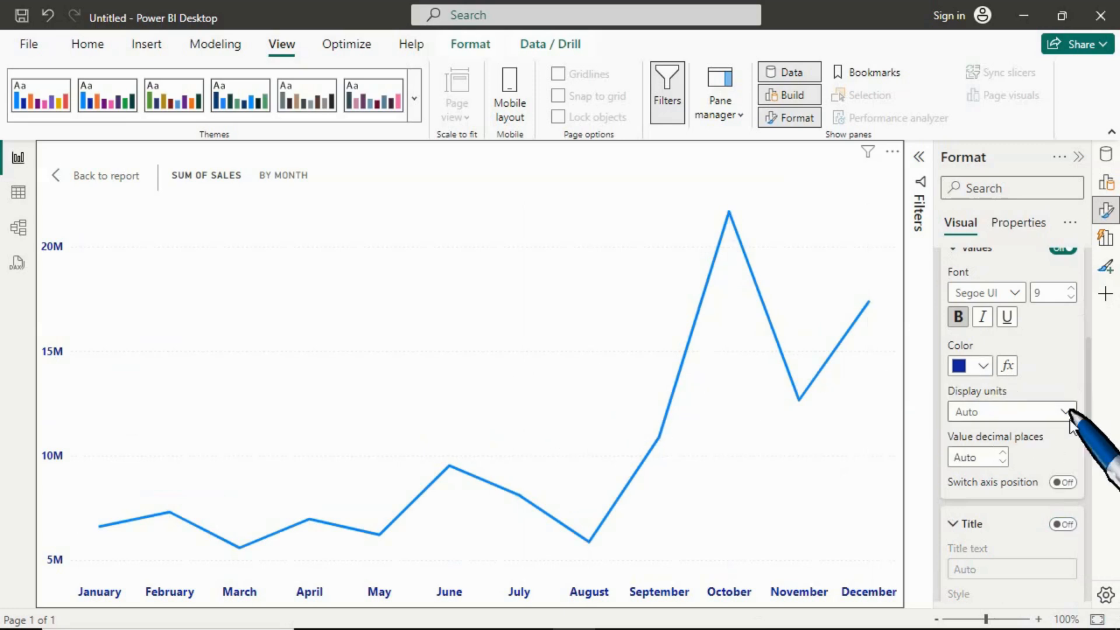
{"action": "scroll", "coordinate": [1003, 353], "scroll_direction": "up", "scroll_amount": 5}
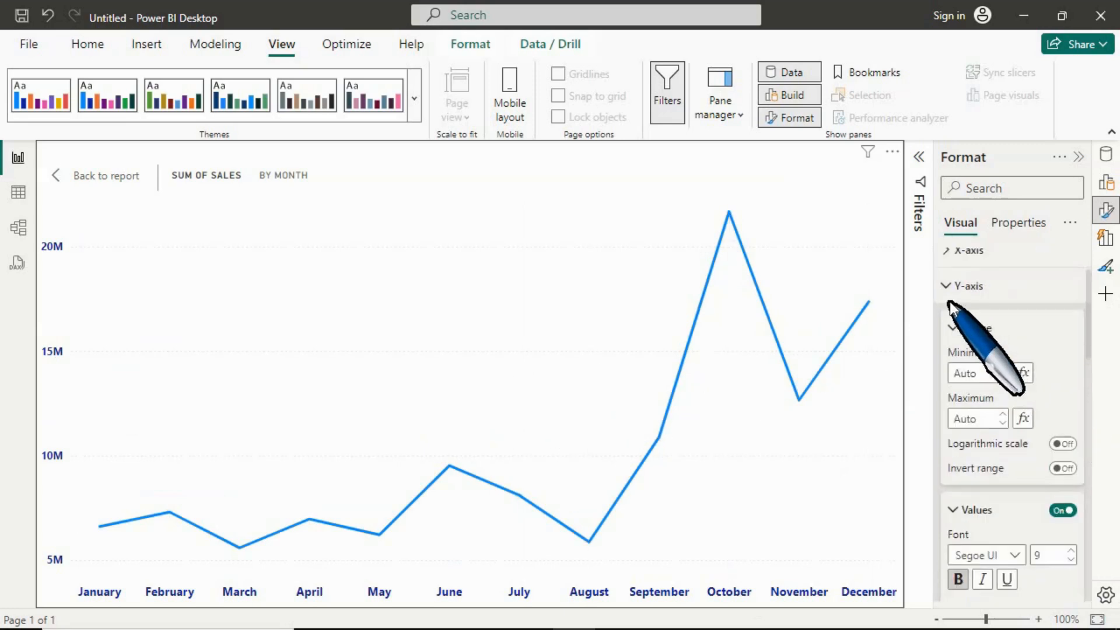
{"action": "left_click", "coordinate": [957, 286]}
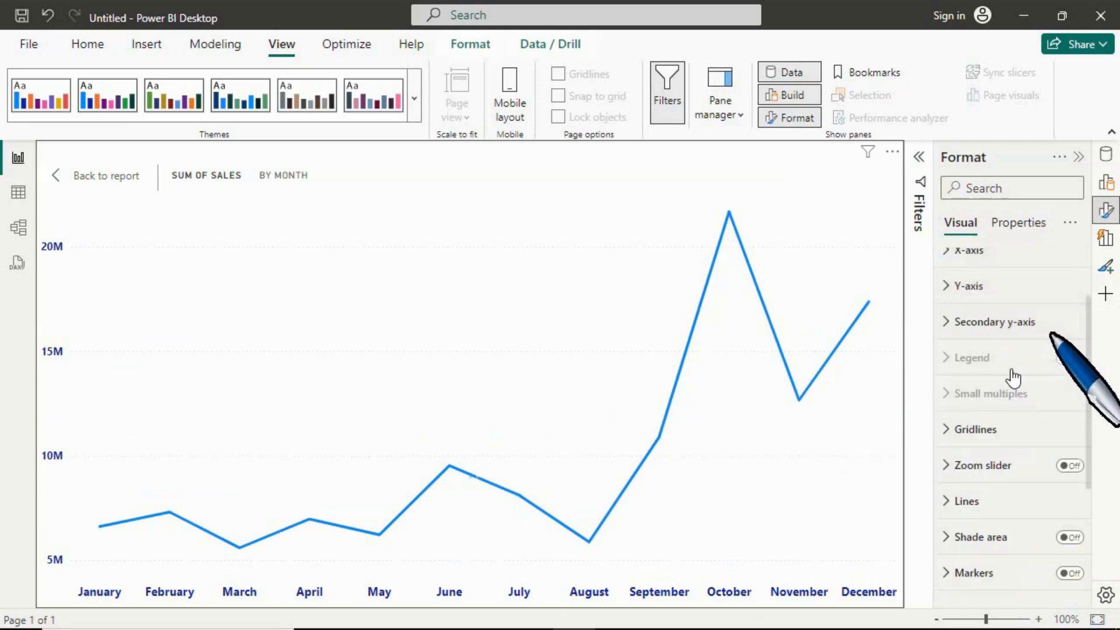
- Try the Dashed line style for all series, and return the line style to Solid
{"action": "scroll", "coordinate": [1009, 385], "scroll_direction": "down", "scroll_amount": 3}
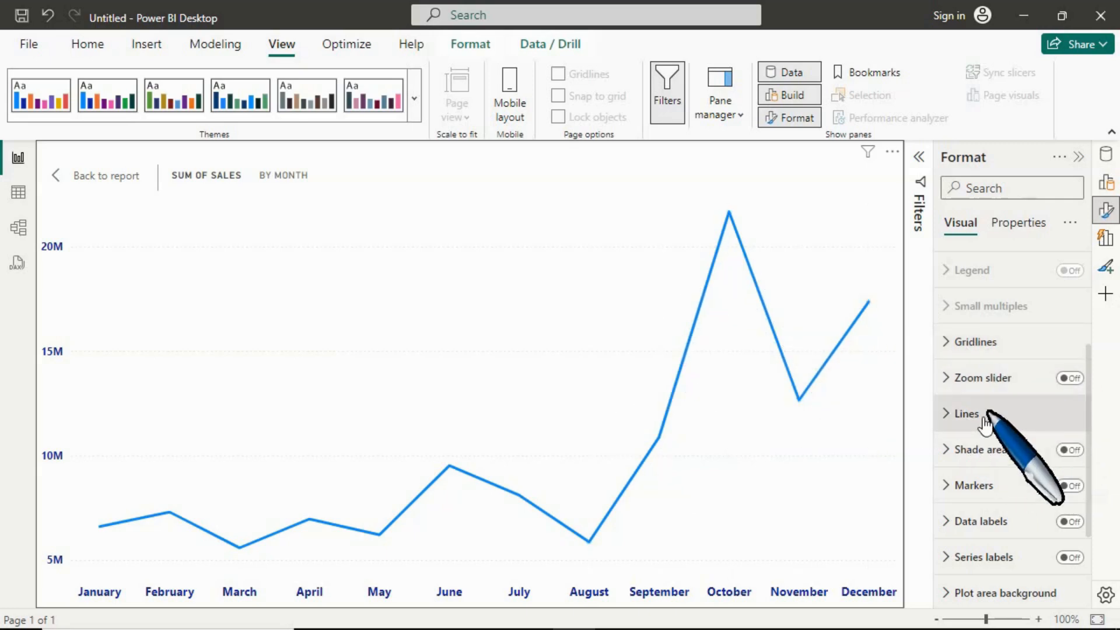
{"action": "left_click", "coordinate": [966, 413]}
{"action": "scroll", "coordinate": [1011, 507], "scroll_direction": "down", "scroll_amount": 2}
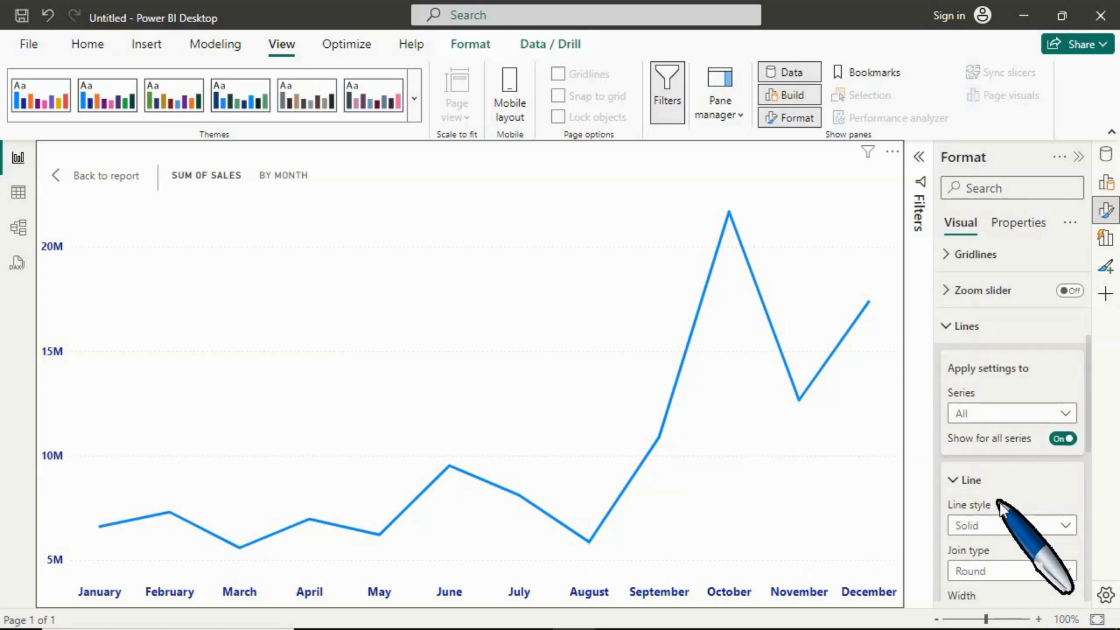
{"action": "left_click", "coordinate": [990, 528]}
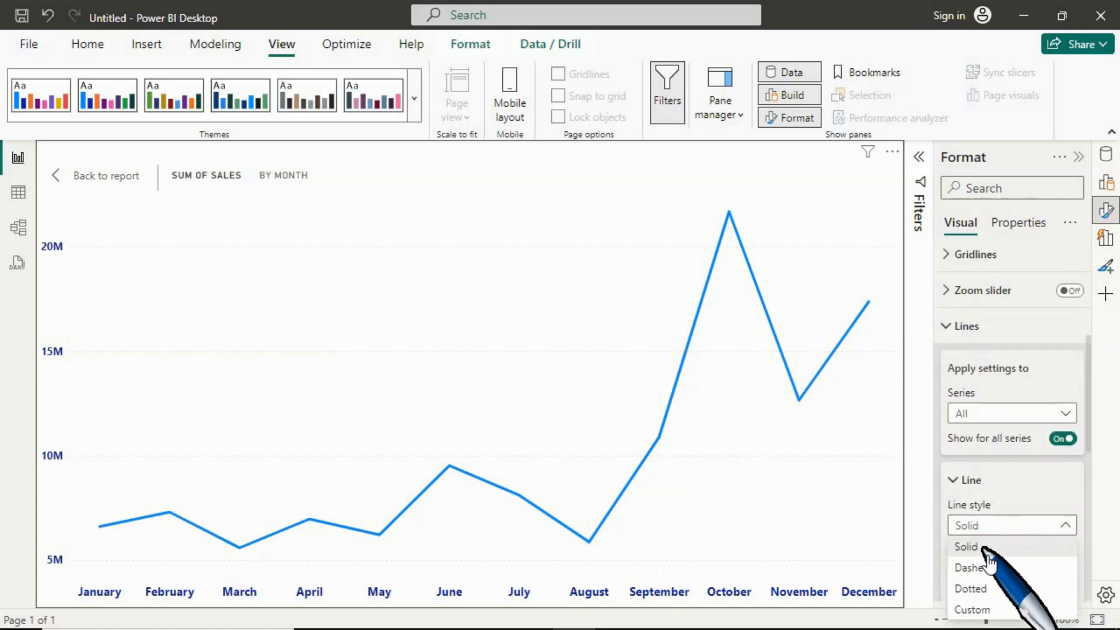
{"action": "left_click", "coordinate": [959, 525]}
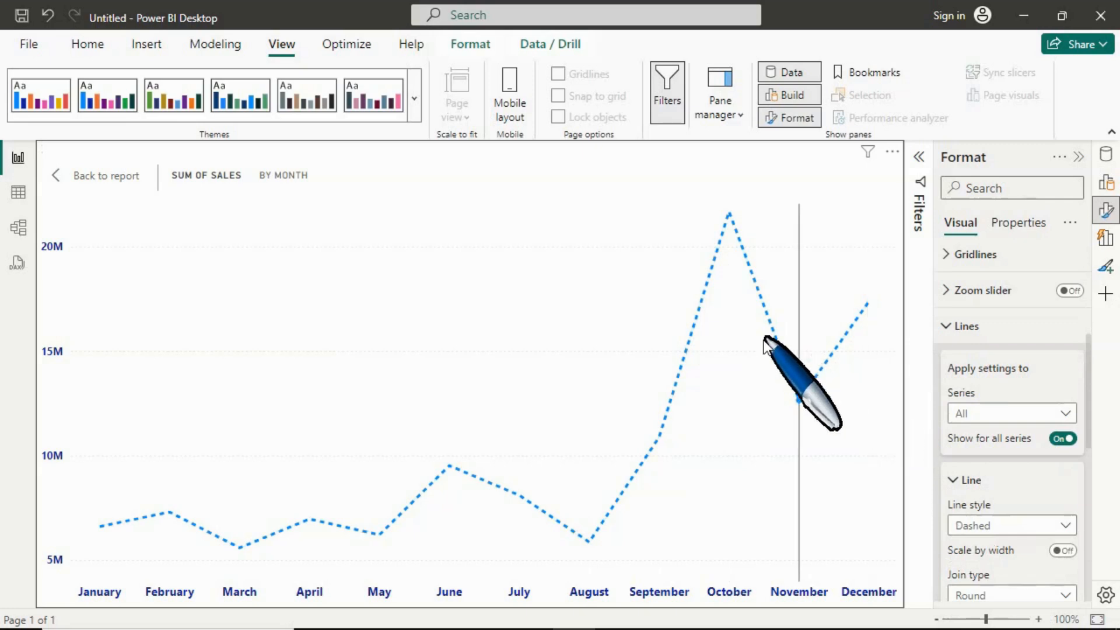
{"action": "left_click", "coordinate": [1026, 528]}
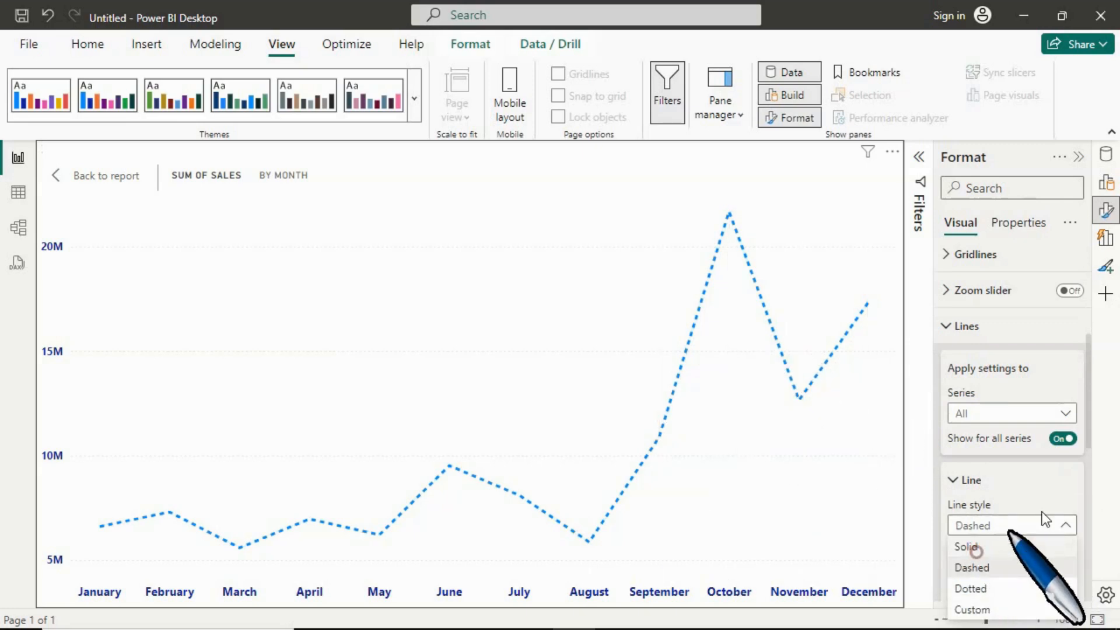
{"action": "left_click", "coordinate": [966, 546]}
- Set the line's join type to Bevel and its interpolation type to Smooth, keeping the width at 3 px
{"action": "scroll", "coordinate": [1034, 453], "scroll_direction": "down", "scroll_amount": 3}
{"action": "left_click", "coordinate": [1027, 397]}
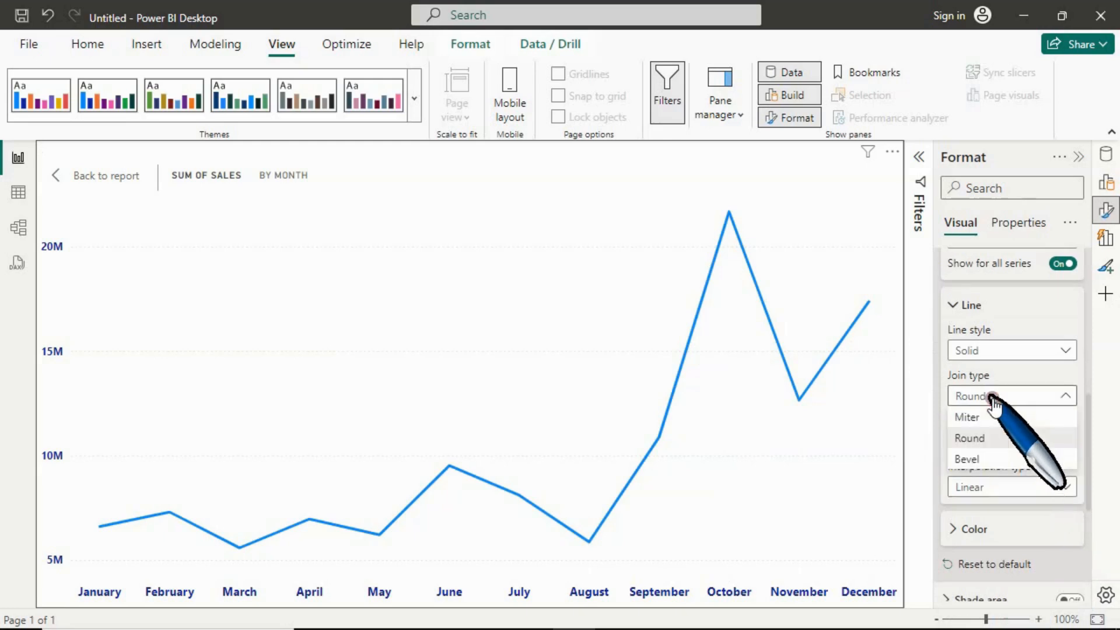
{"action": "left_click", "coordinate": [990, 416]}
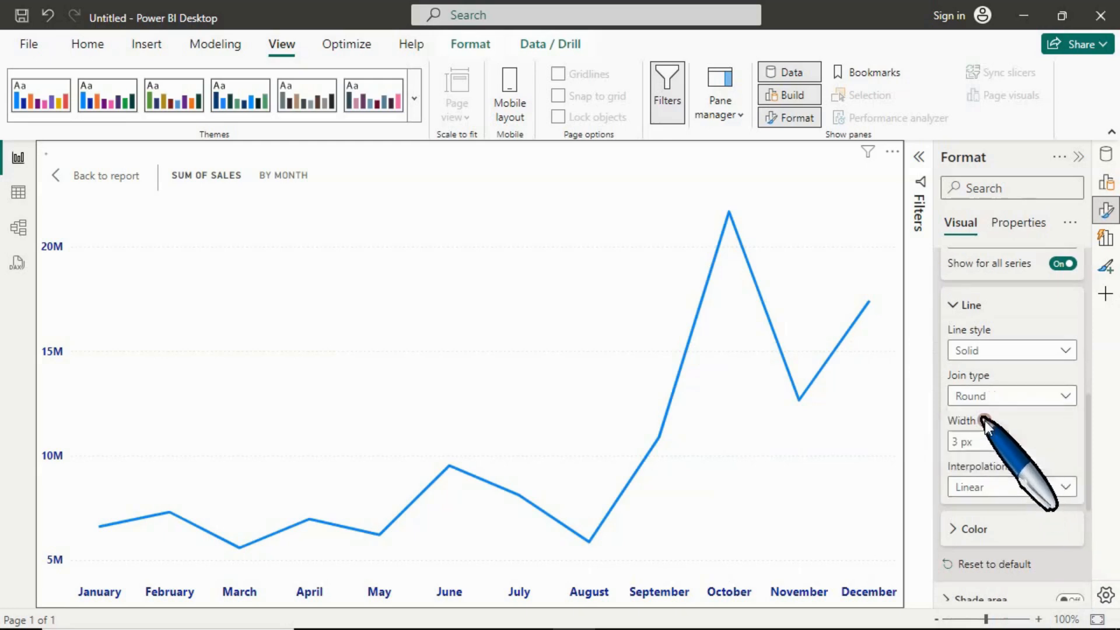
{"action": "left_click", "coordinate": [999, 397]}
{"action": "left_click", "coordinate": [998, 460]}
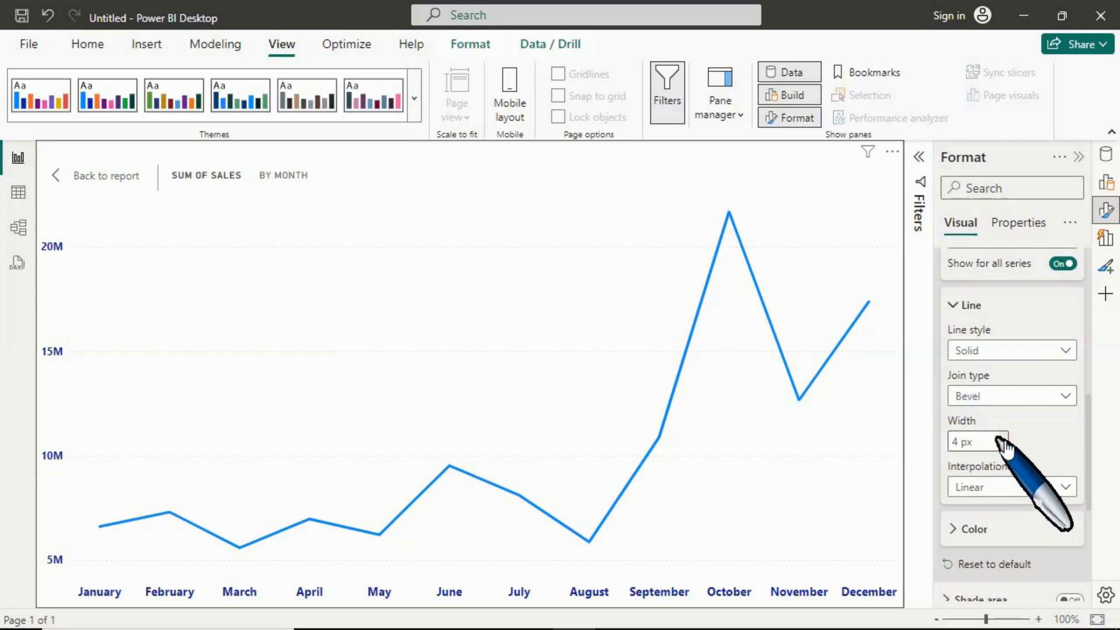
{"action": "left_click", "coordinate": [1012, 487]}
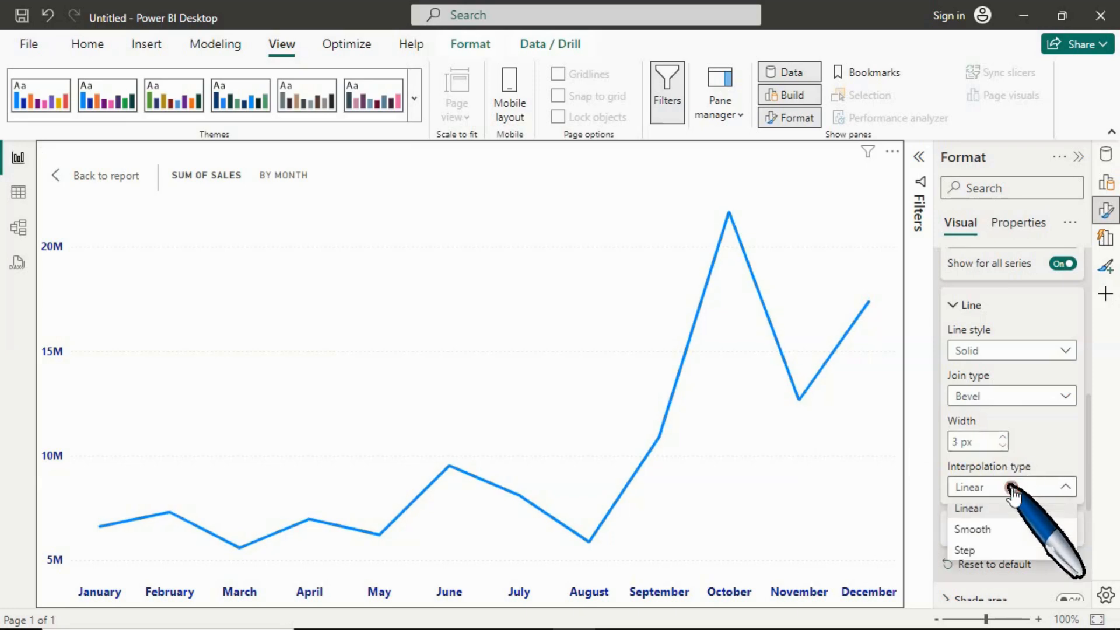
{"action": "left_click", "coordinate": [998, 528]}
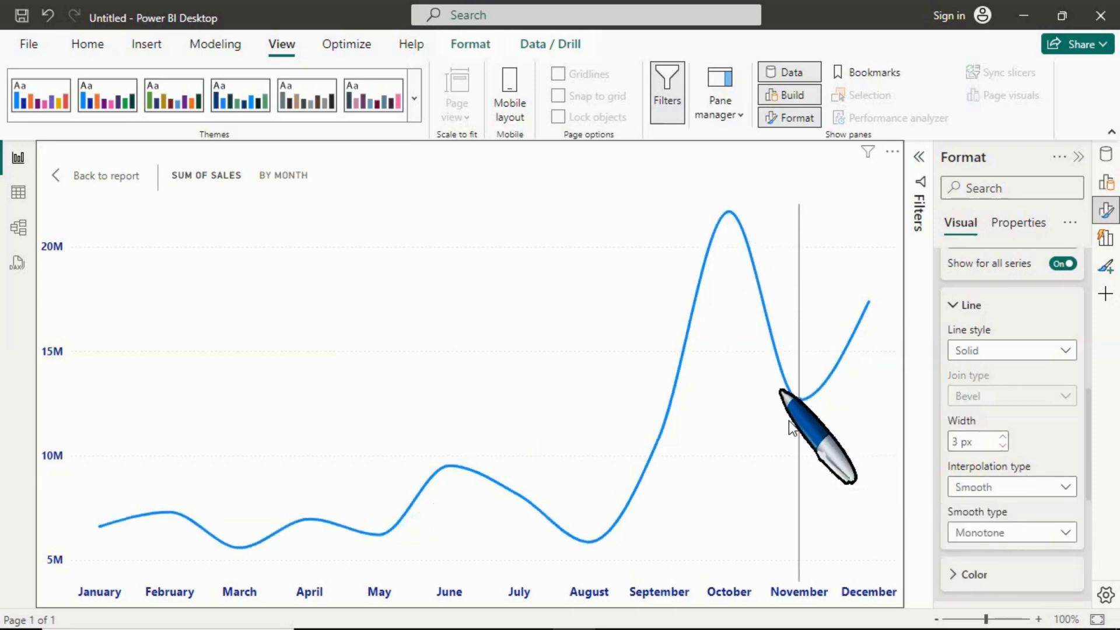
- Try orange as the line color, and settle on dark blue
{"action": "scroll", "coordinate": [1036, 472], "scroll_direction": "down", "scroll_amount": 3}
{"action": "left_click", "coordinate": [978, 401]}
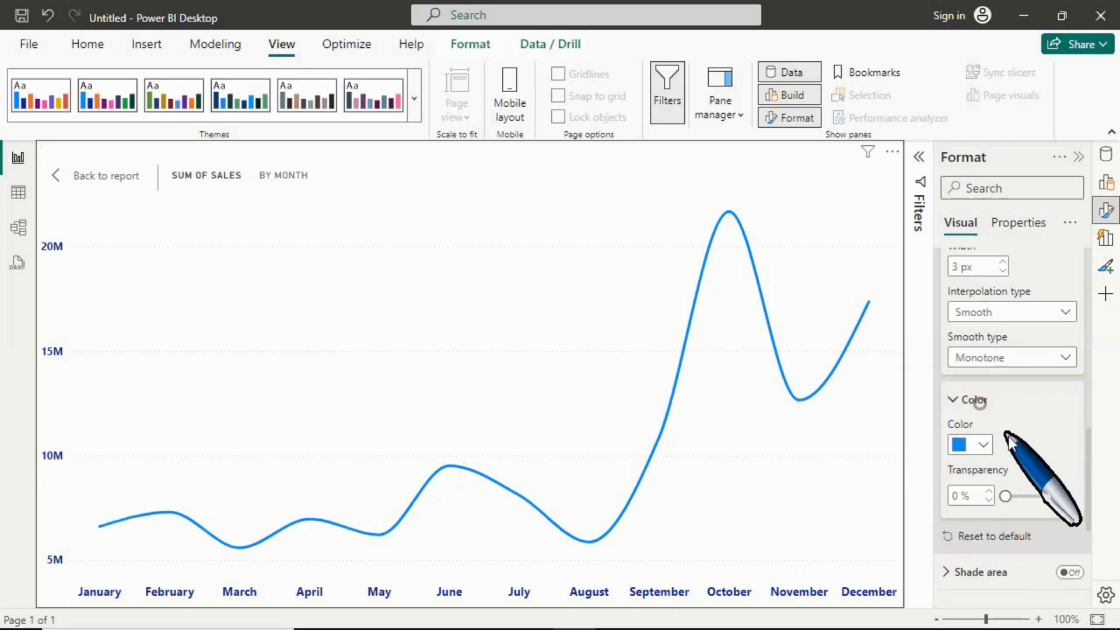
{"action": "scroll", "coordinate": [1009, 438], "scroll_direction": "down", "scroll_amount": 3}
{"action": "left_click", "coordinate": [979, 358]}
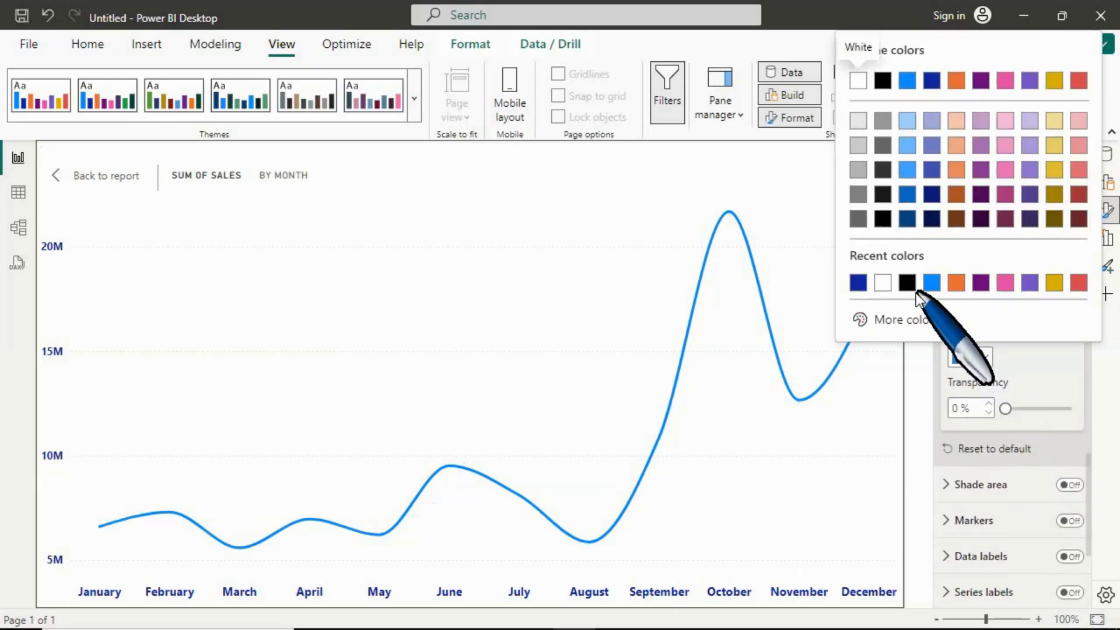
{"action": "left_click", "coordinate": [957, 284]}
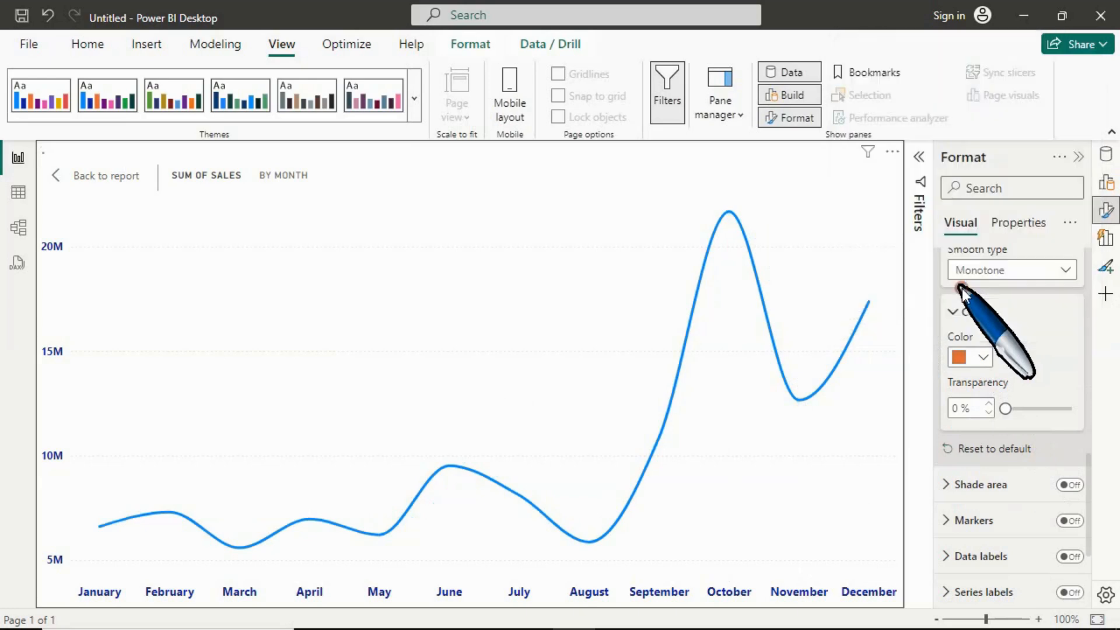
{"action": "left_click", "coordinate": [984, 357]}
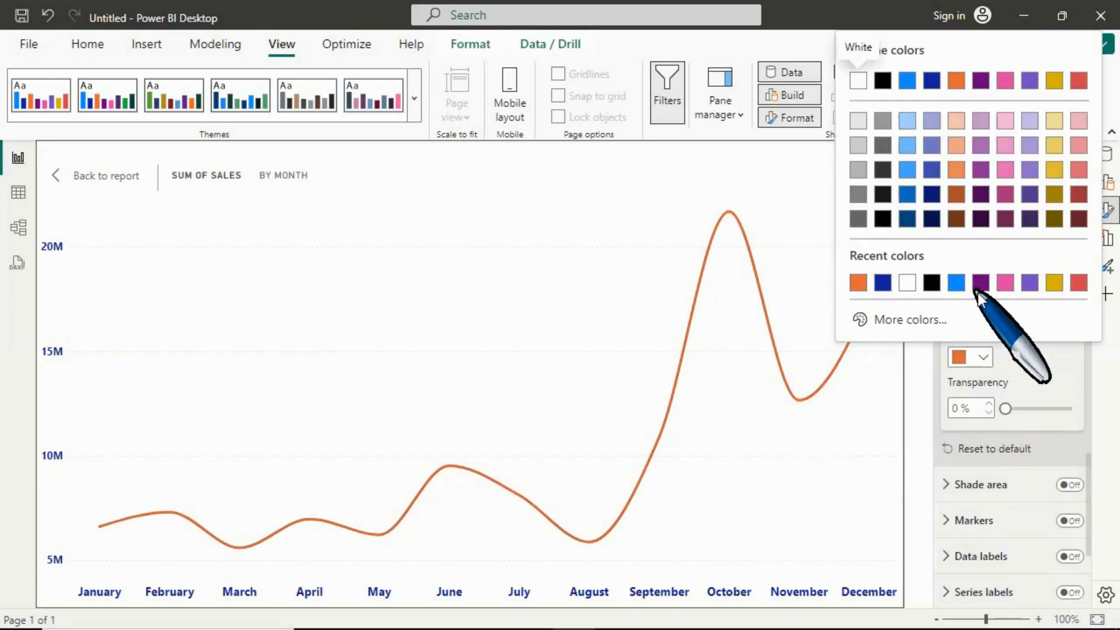
{"action": "left_click", "coordinate": [883, 284]}
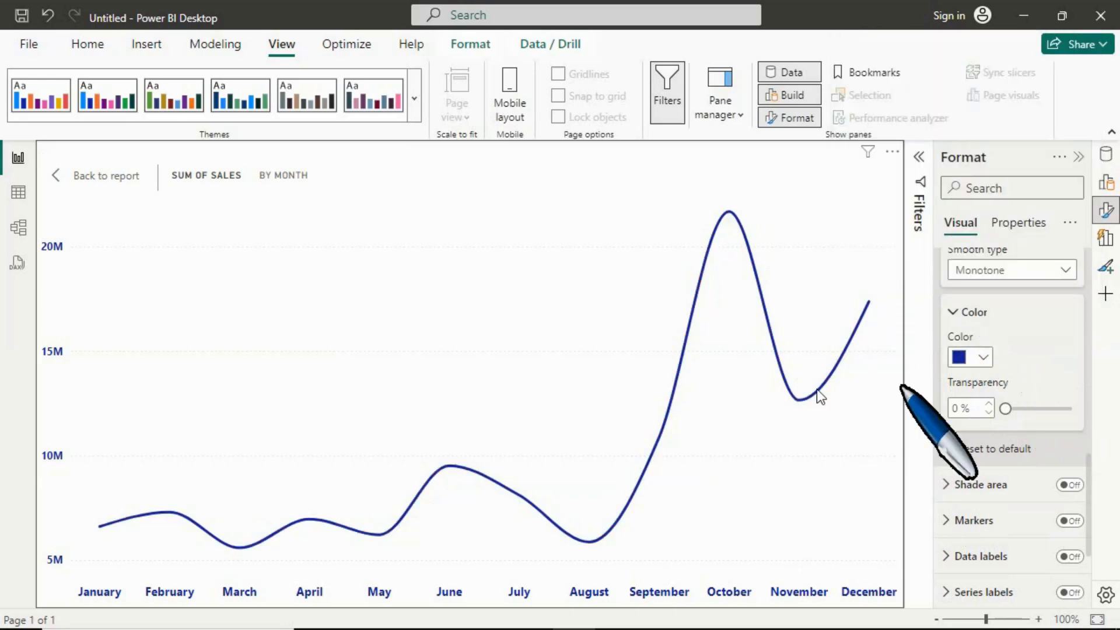
- Try shading the area under the line, turn the shading off, and turn on markers and data labels
{"action": "scroll", "coordinate": [1047, 484], "scroll_direction": "down", "scroll_amount": 2}
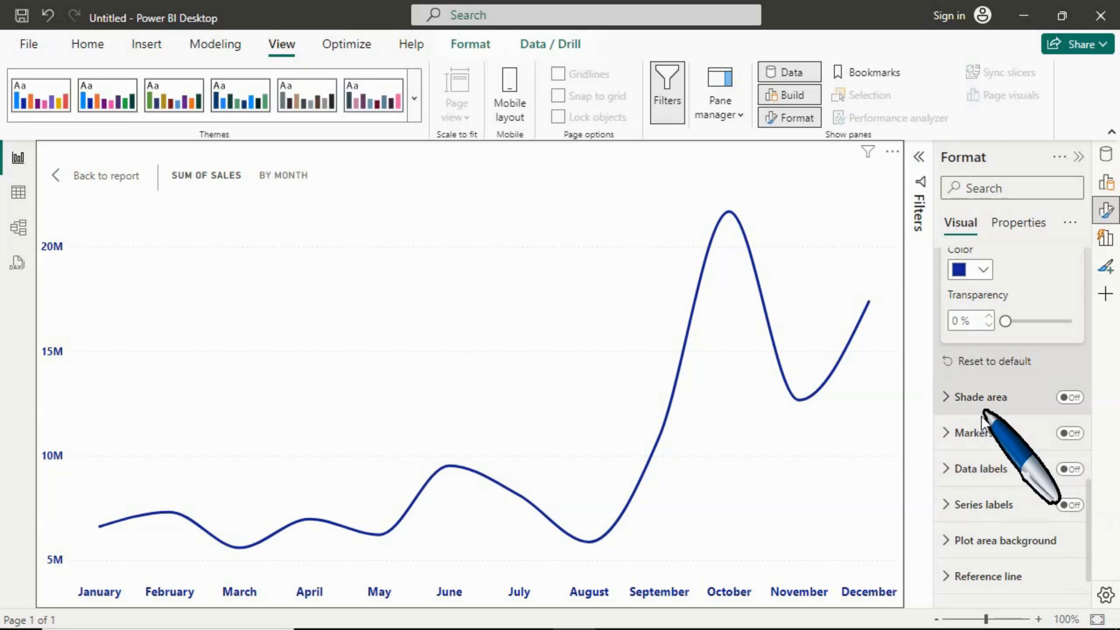
{"action": "left_click", "coordinate": [1076, 399]}
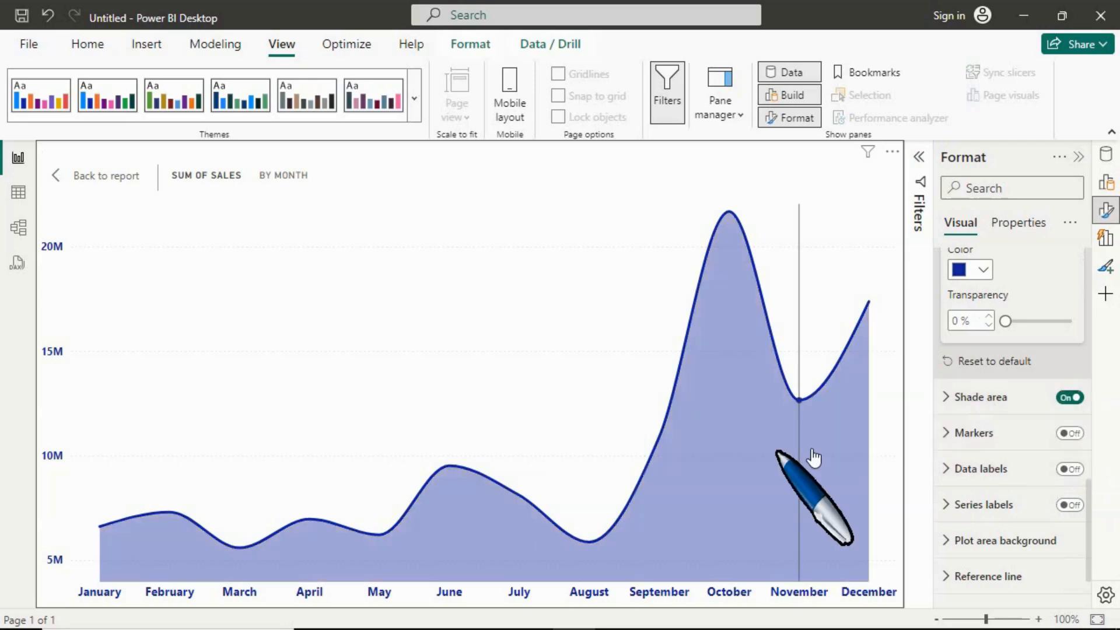
{"action": "left_click", "coordinate": [1071, 398]}
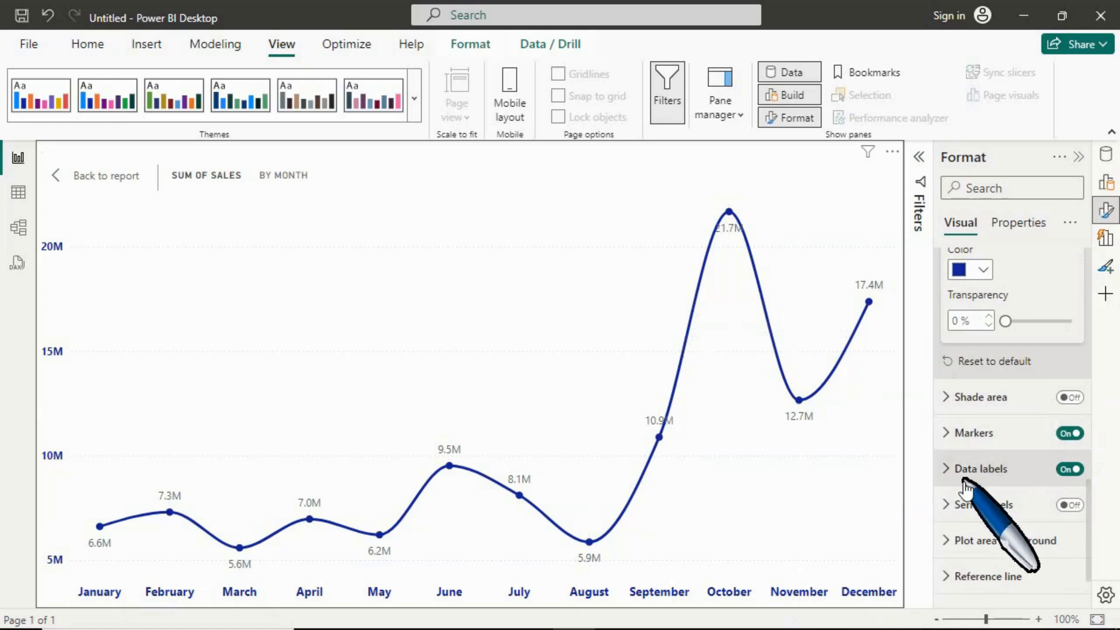
- Set the position of the data labels to Above for all series
{"action": "left_click", "coordinate": [1011, 479]}
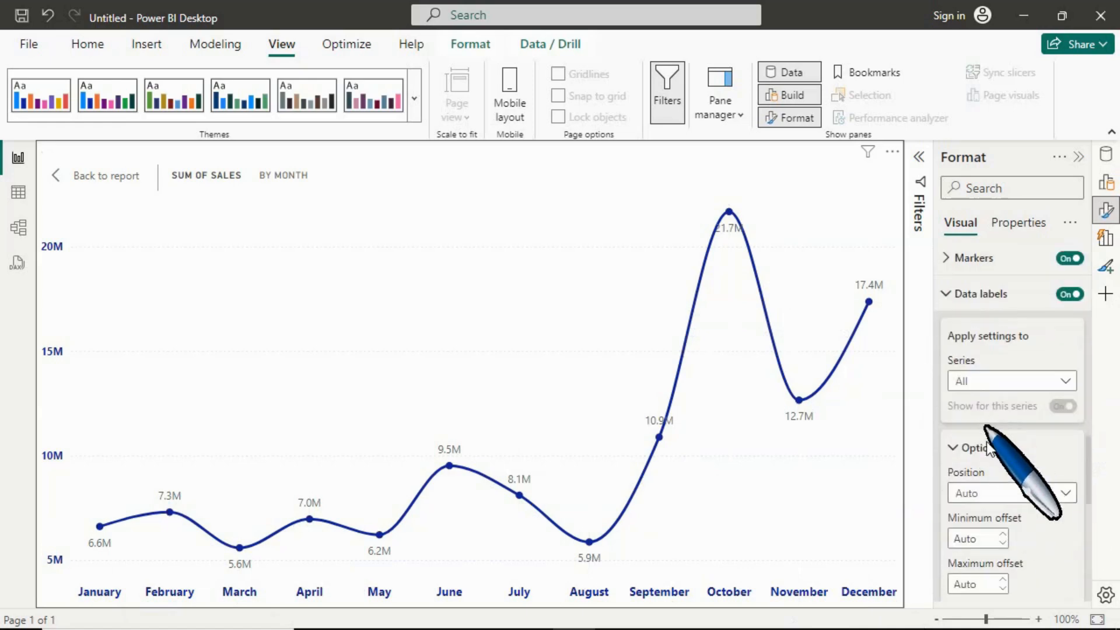
{"action": "scroll", "coordinate": [999, 484], "scroll_direction": "down", "scroll_amount": 3}
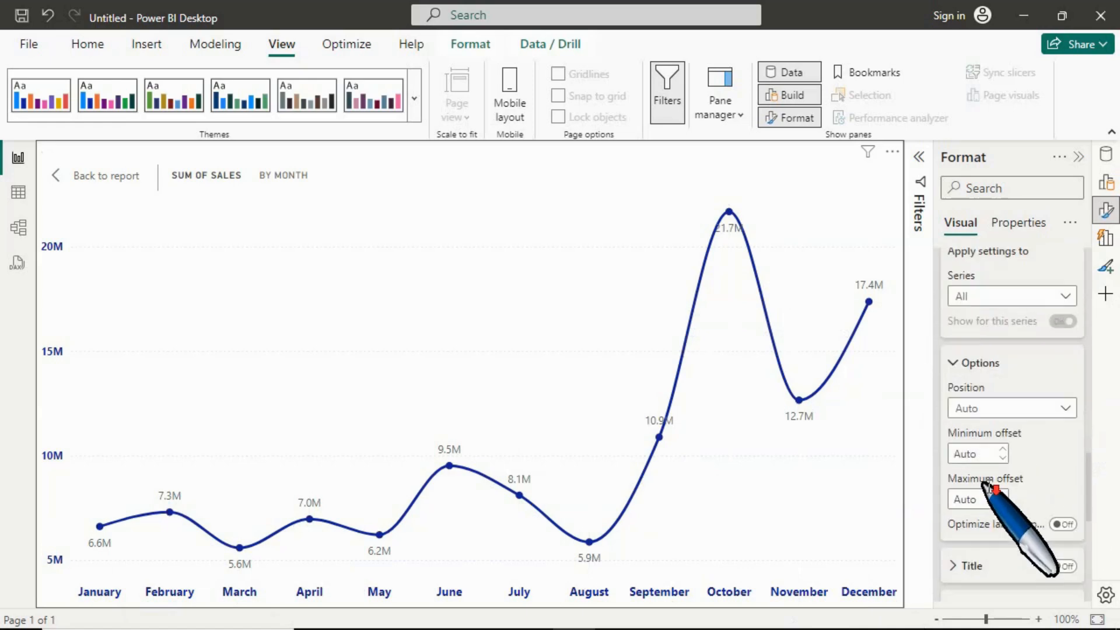
{"action": "left_click", "coordinate": [998, 406]}
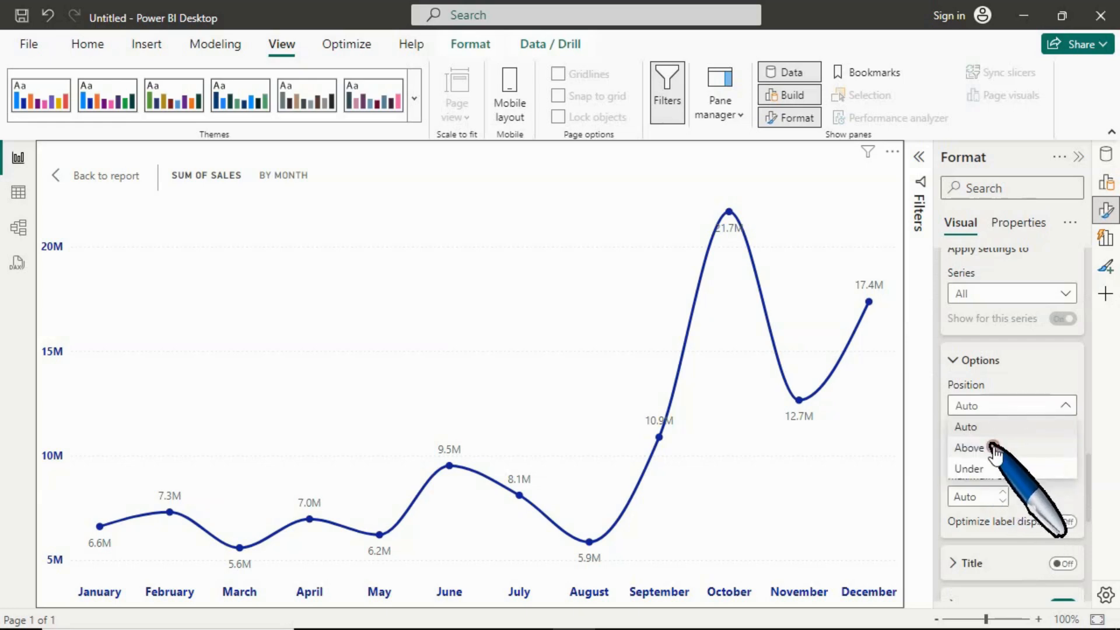
{"action": "key", "text": "Escape"}
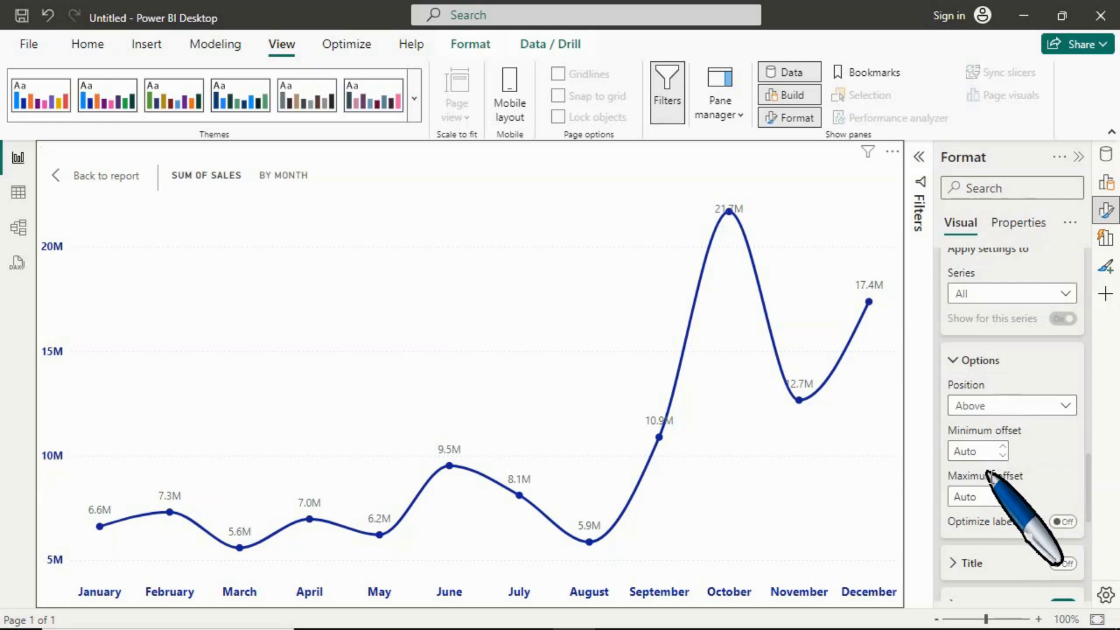
- Make the data label values on the sales line bold
{"action": "scroll", "coordinate": [1013, 505], "scroll_direction": "down", "scroll_amount": 2}
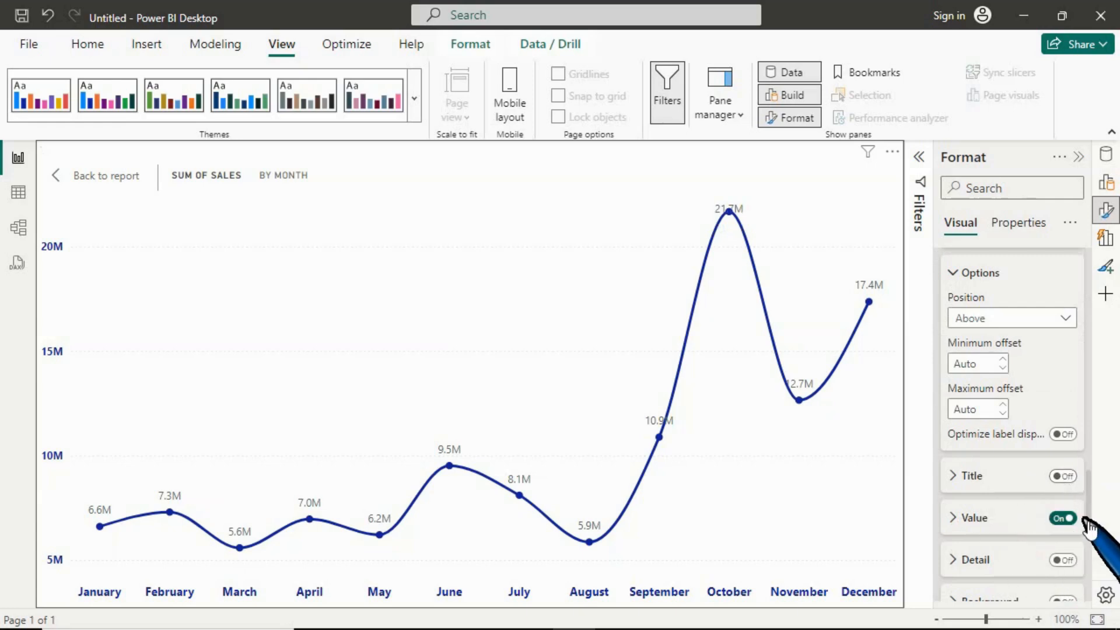
{"action": "left_click", "coordinate": [990, 520]}
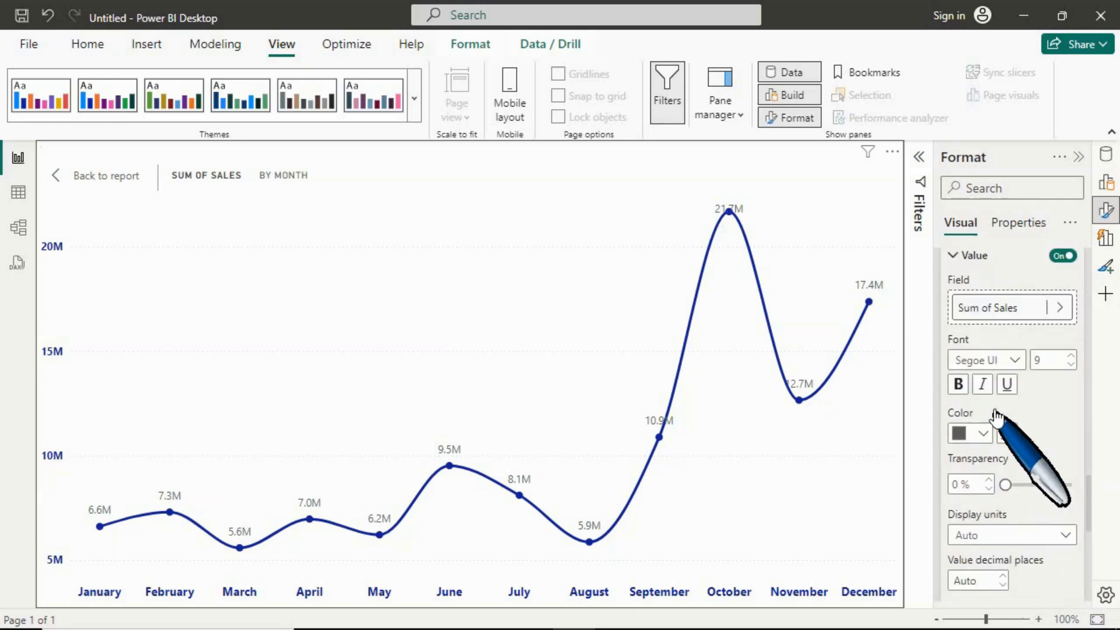
{"action": "left_click", "coordinate": [962, 385]}
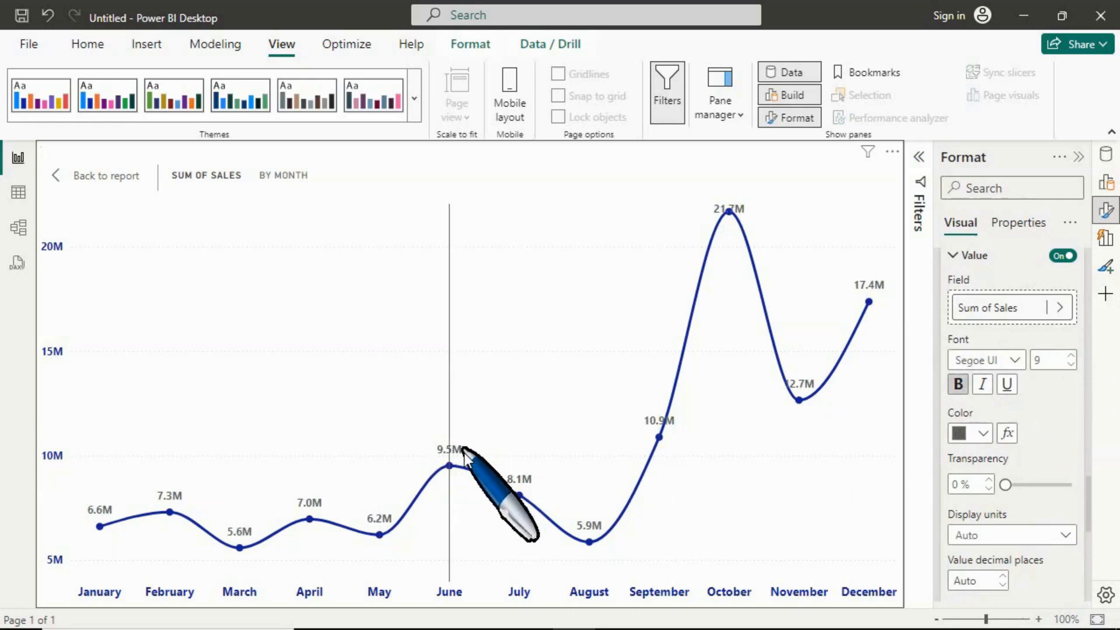
{"action": "scroll", "coordinate": [1009, 490], "scroll_direction": "down", "scroll_amount": 3}
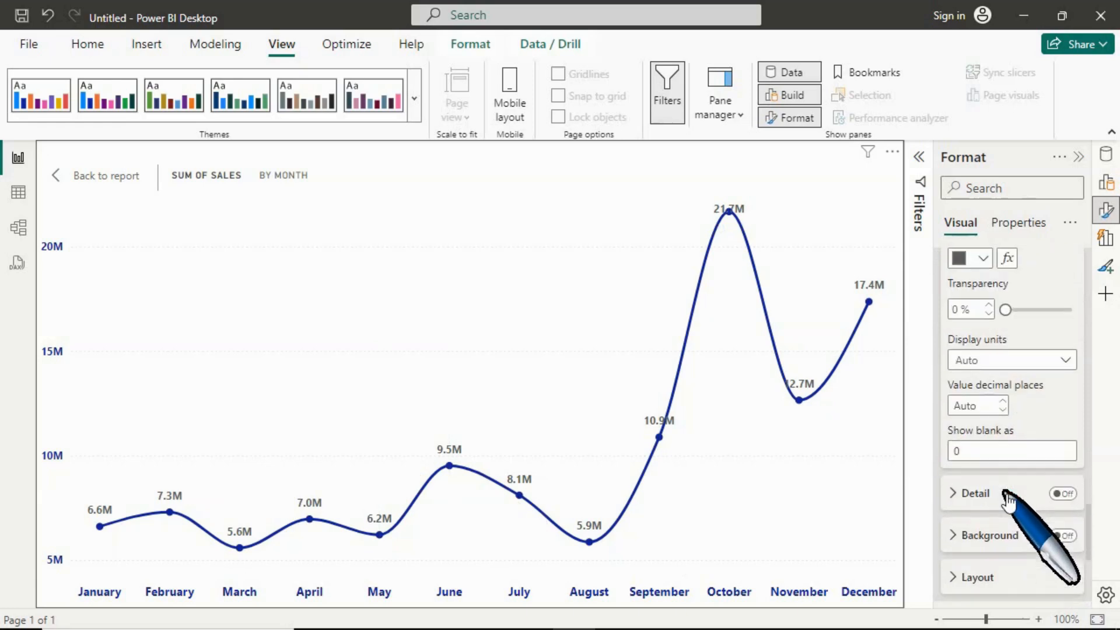
{"action": "scroll", "coordinate": [1009, 499], "scroll_direction": "down", "scroll_amount": 3}
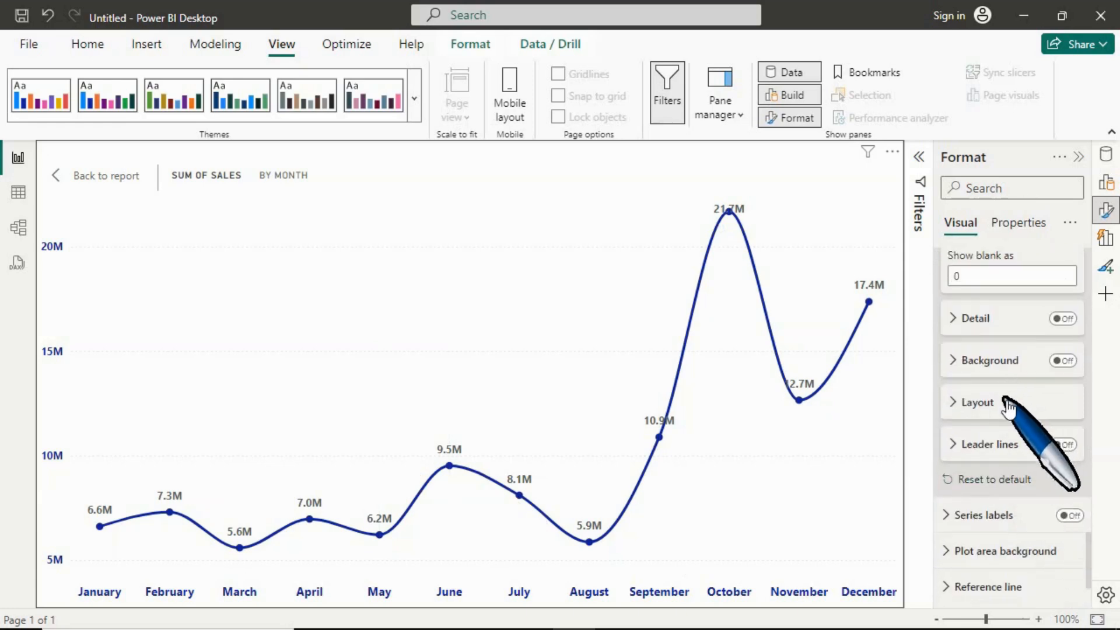
{"action": "scroll", "coordinate": [1007, 407], "scroll_direction": "down", "scroll_amount": 1}
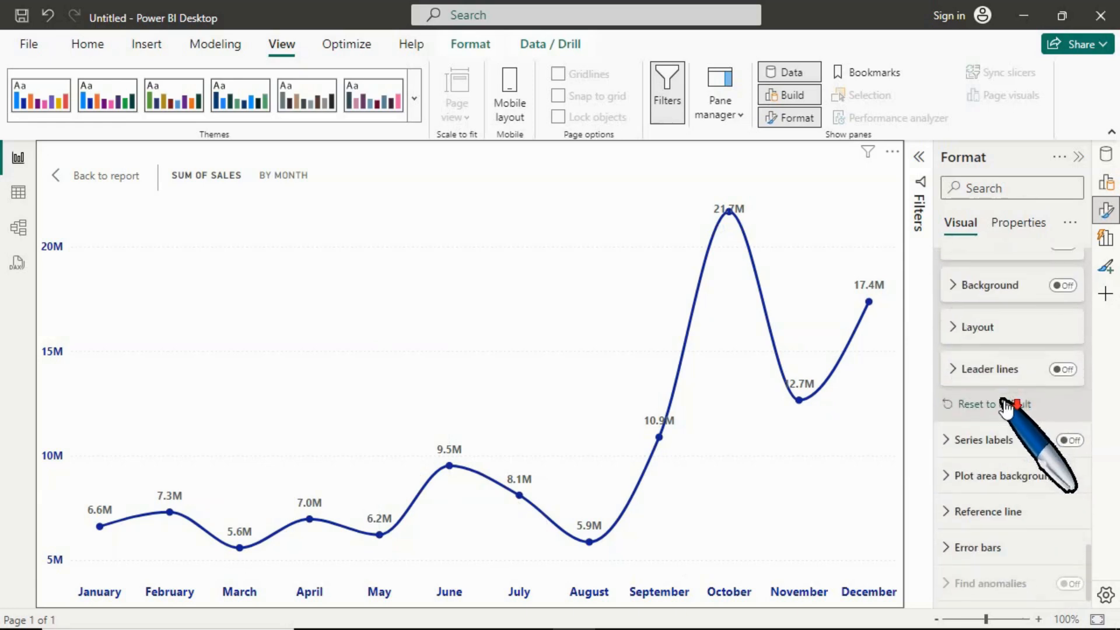
{"action": "left_click", "coordinate": [1063, 369]}
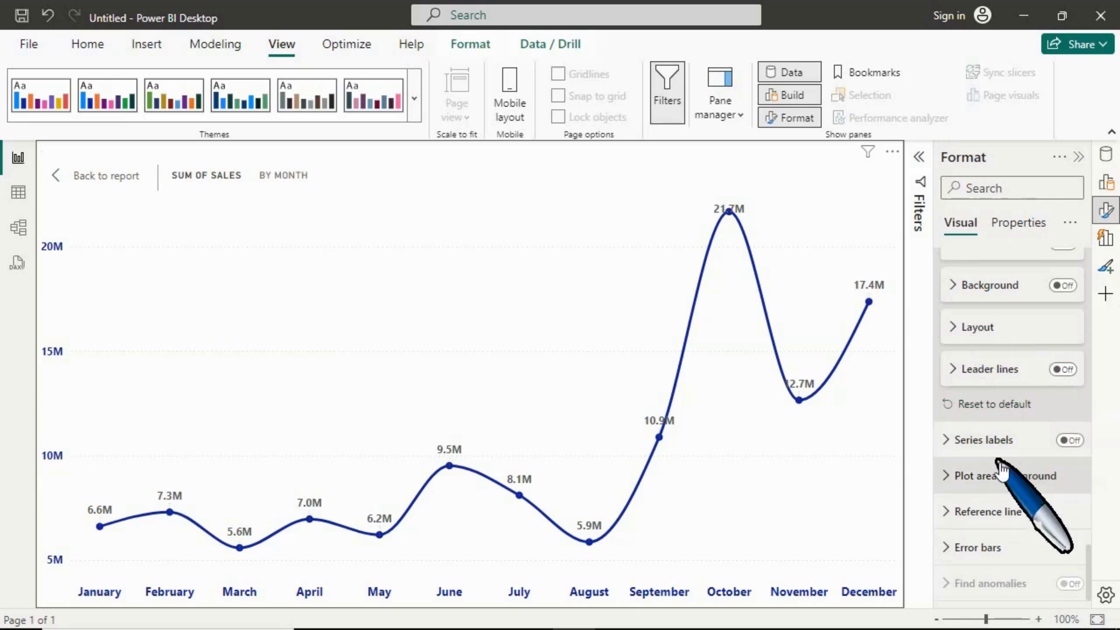
{"action": "left_click", "coordinate": [1020, 550]}
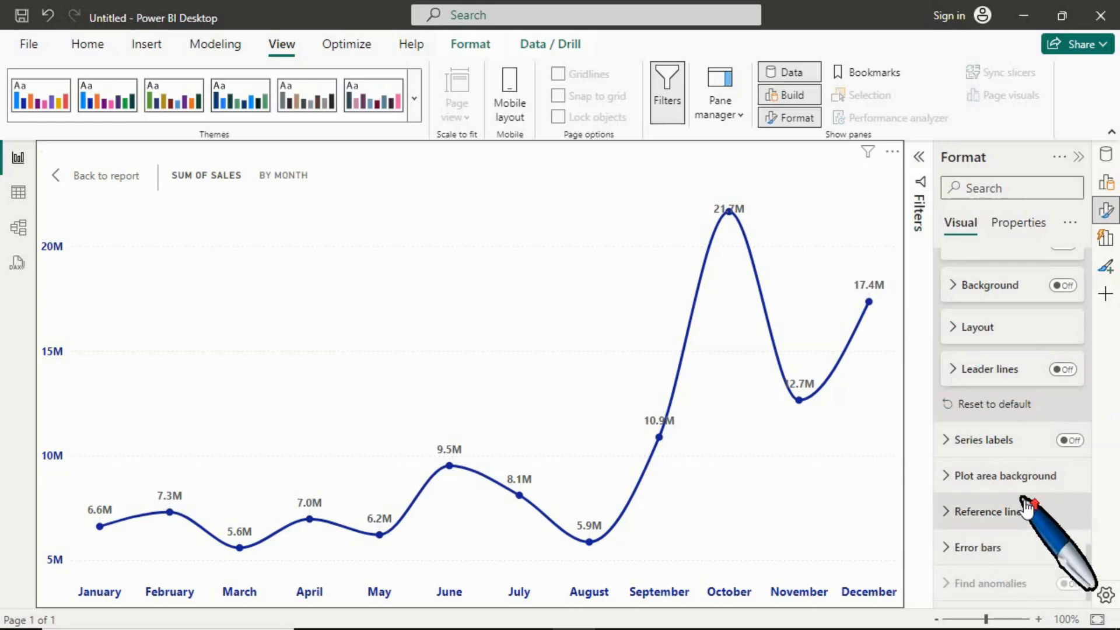
{"action": "scroll", "coordinate": [1063, 502], "scroll_direction": "up", "scroll_amount": 10}
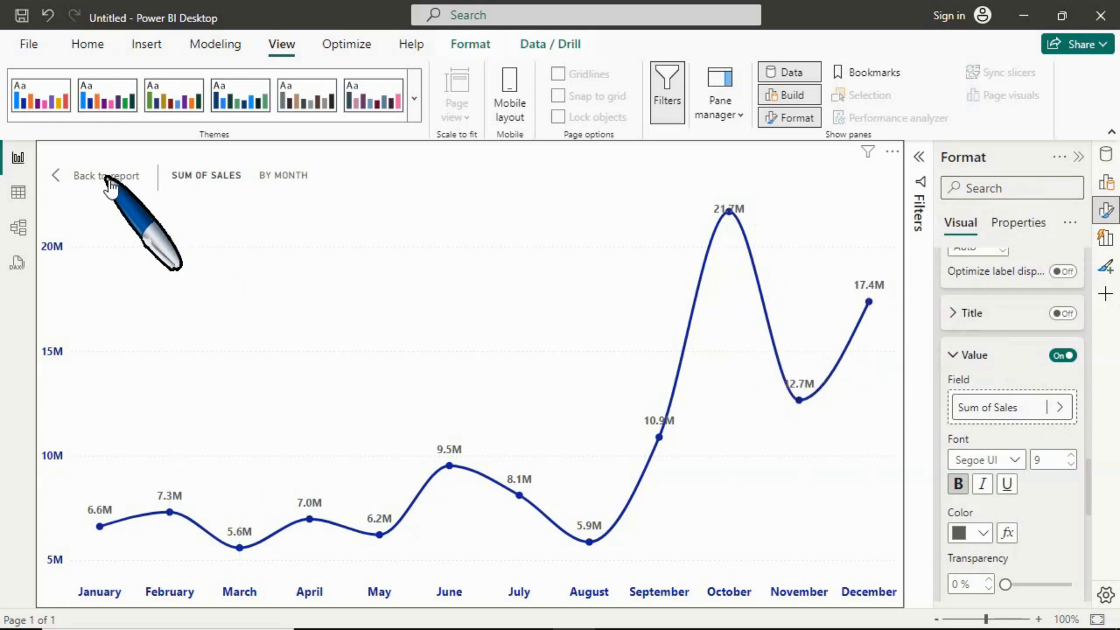
- Turn off the line chart's tooltips and return from focus mode to the report page with the chart deselected
{"action": "mouse_move", "coordinate": [172, 515]}
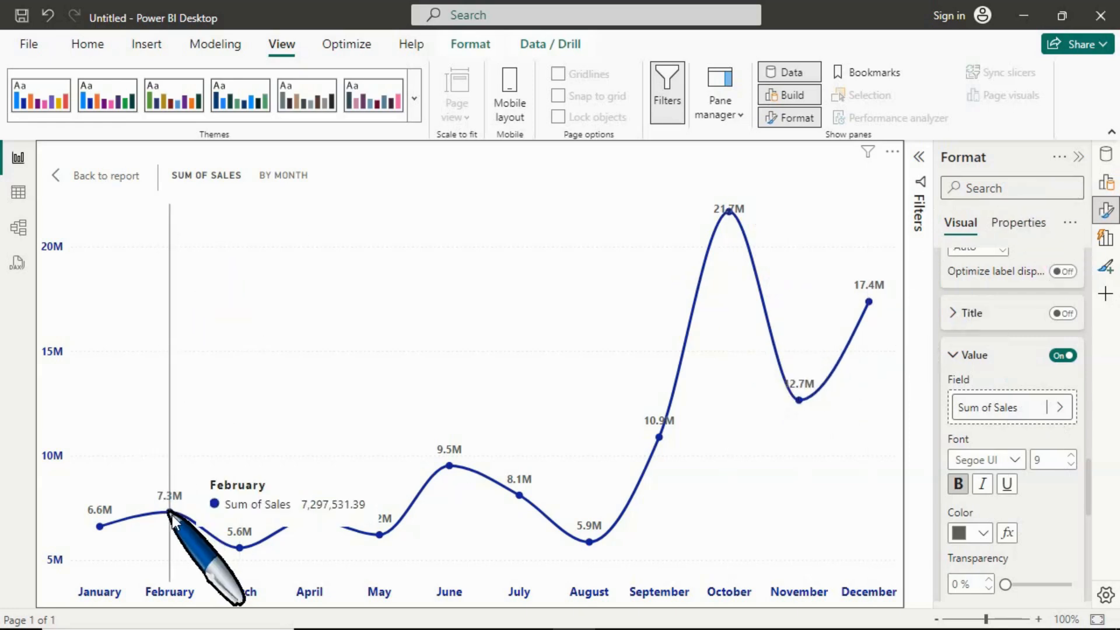
{"action": "mouse_move", "coordinate": [238, 535]}
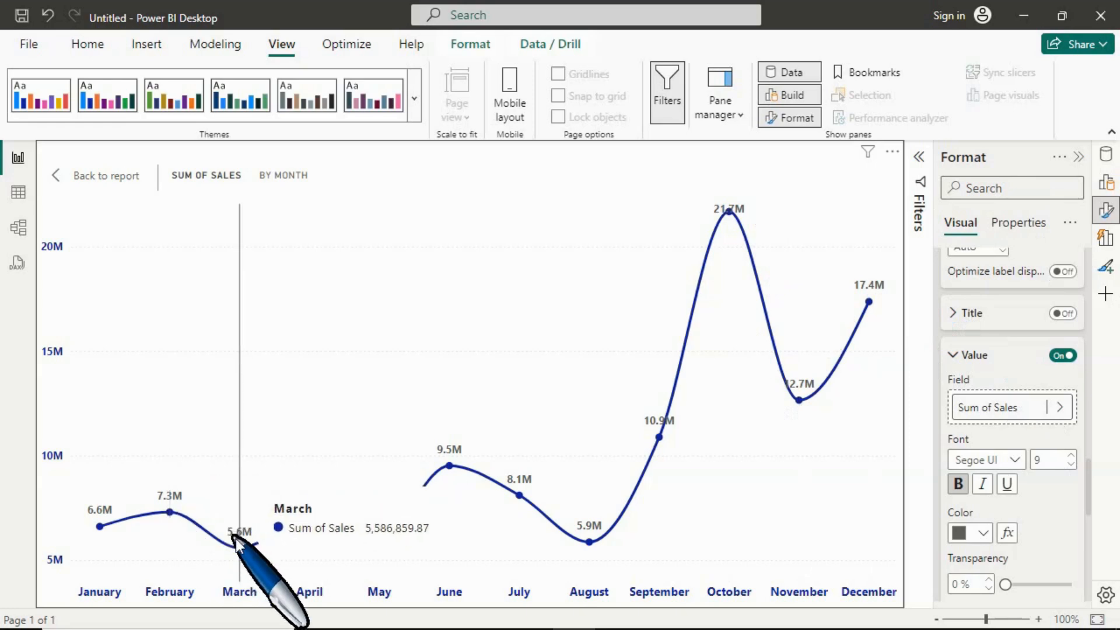
{"action": "mouse_move", "coordinate": [315, 525]}
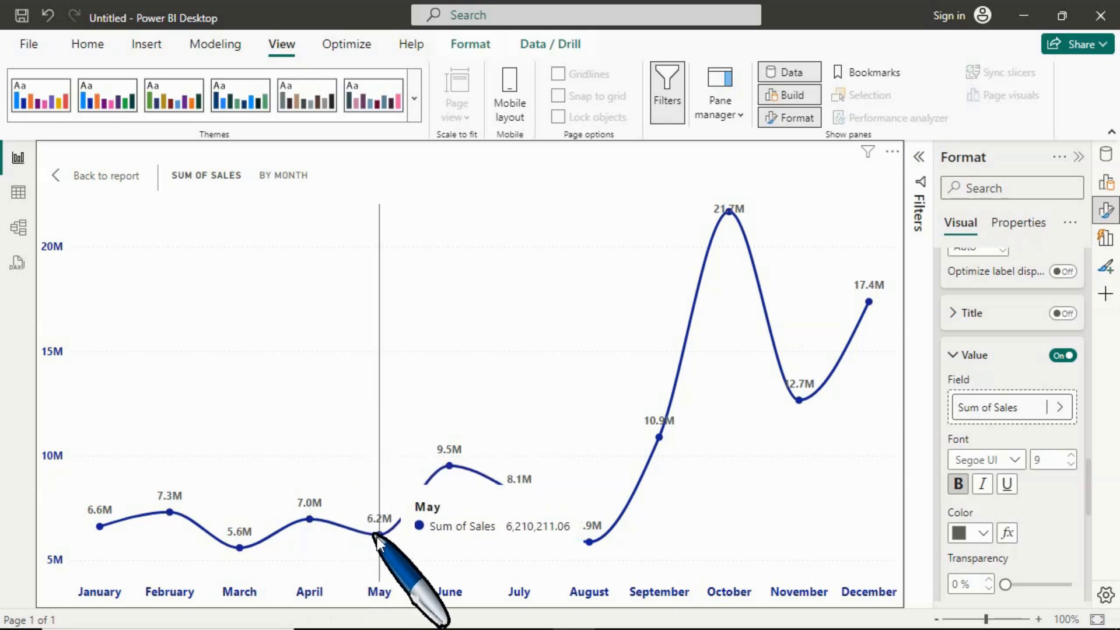
{"action": "left_click", "coordinate": [1018, 223]}
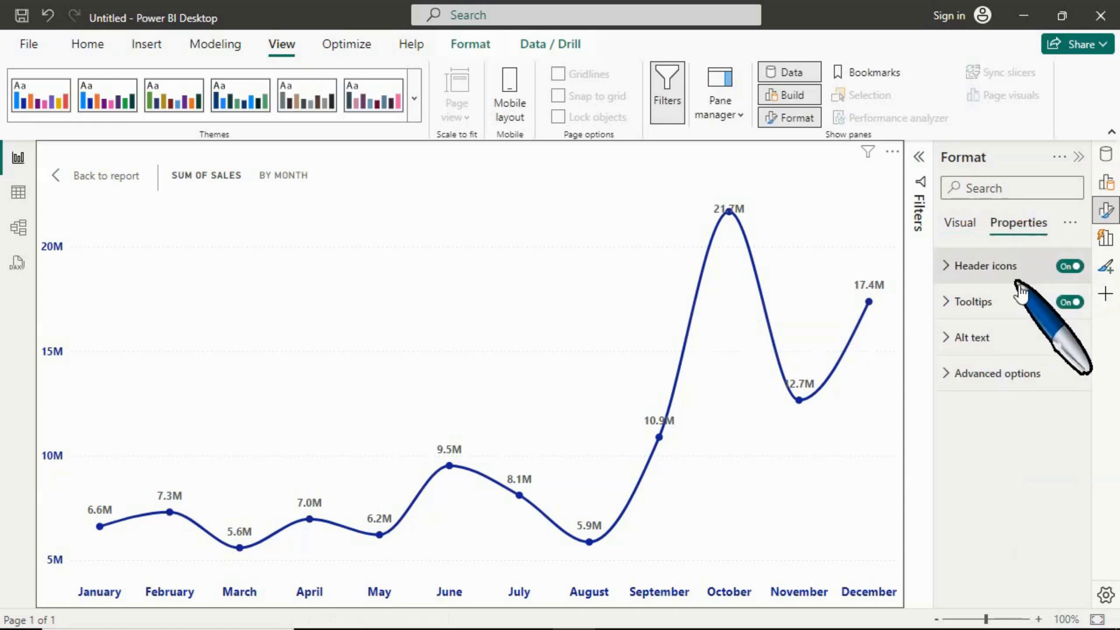
{"action": "left_click", "coordinate": [1069, 302]}
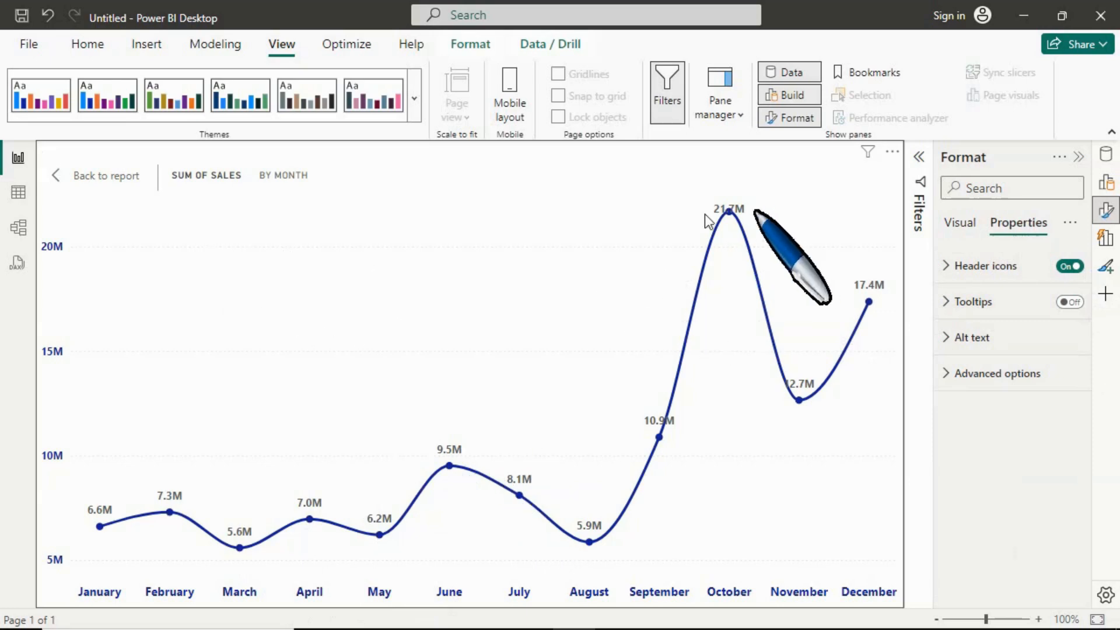
{"action": "left_click", "coordinate": [94, 176]}
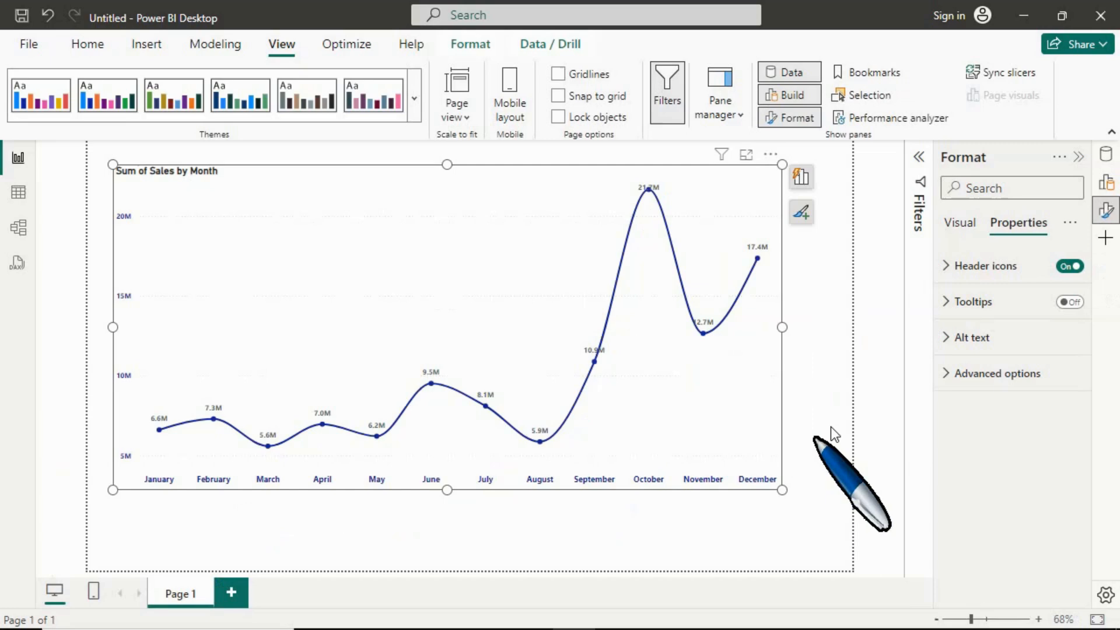
{"action": "left_click", "coordinate": [825, 421]}
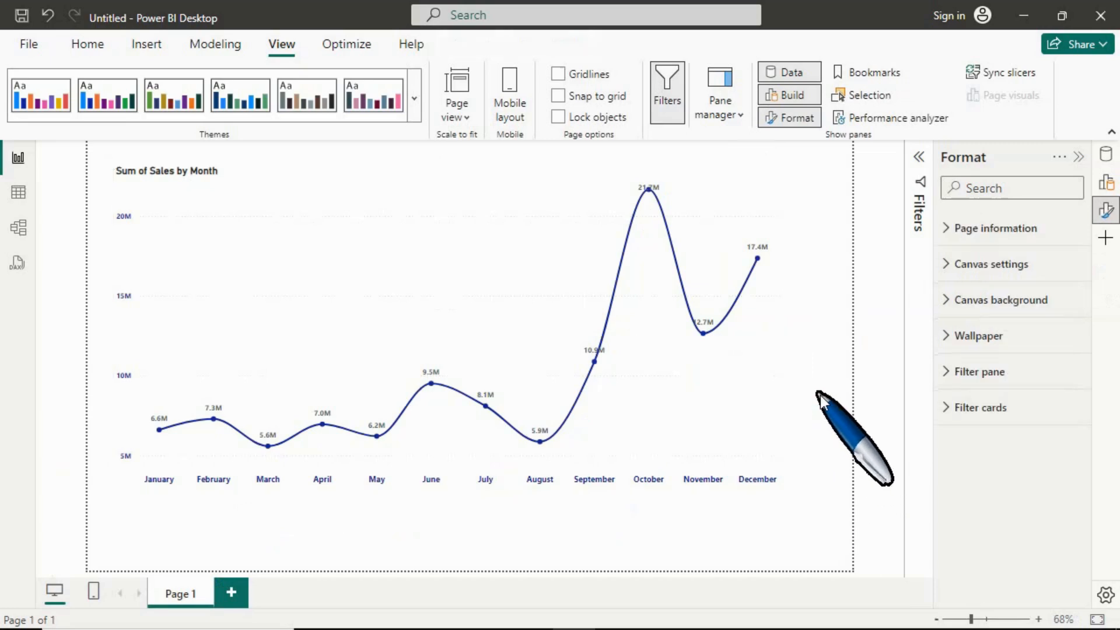